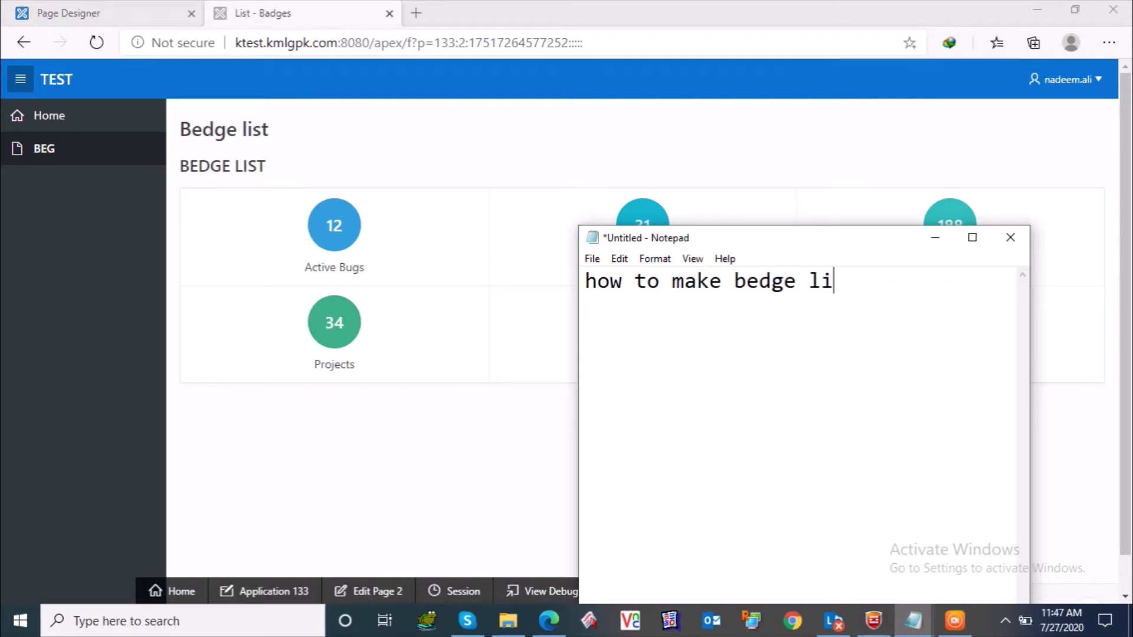
Complete the Notepad text as "how to make bedge list in apex" followed by "very simple lets go ..", and minimize the note.
text(apex )
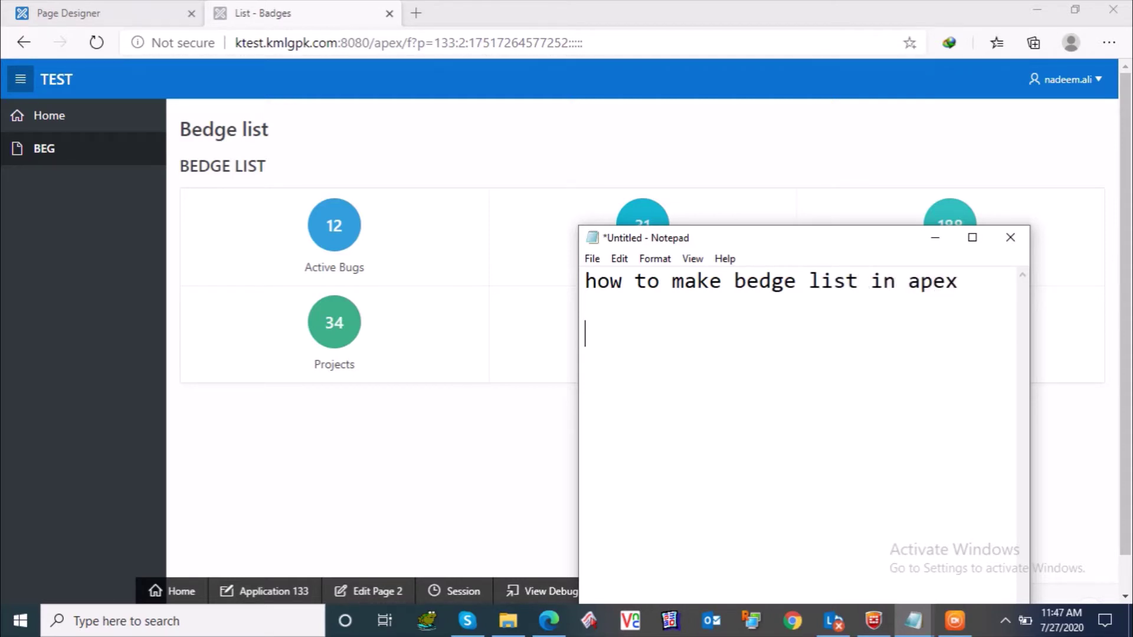
text(very simple )
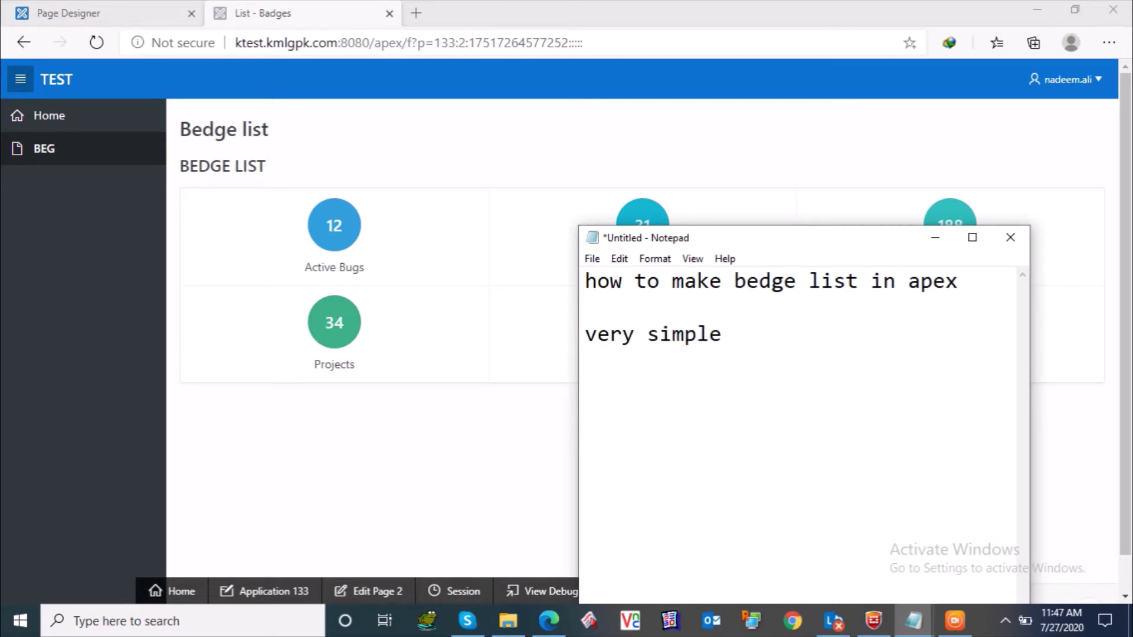
text(lets go )
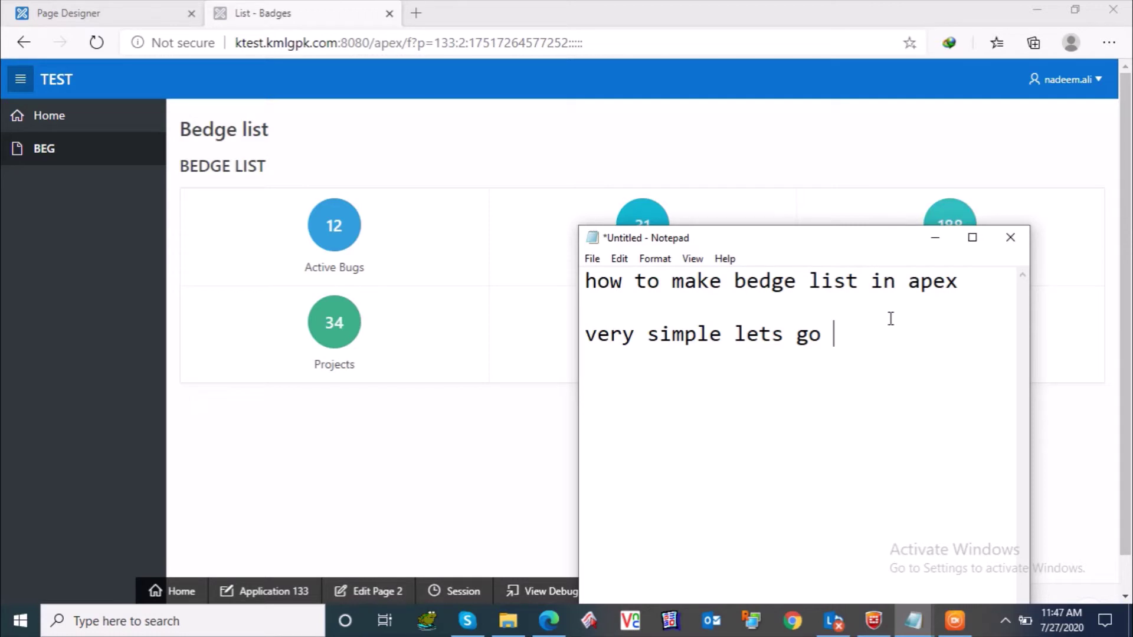
text(,,)
key(BackSpace)
key(BackSpace)
text(..)
click(936, 238)
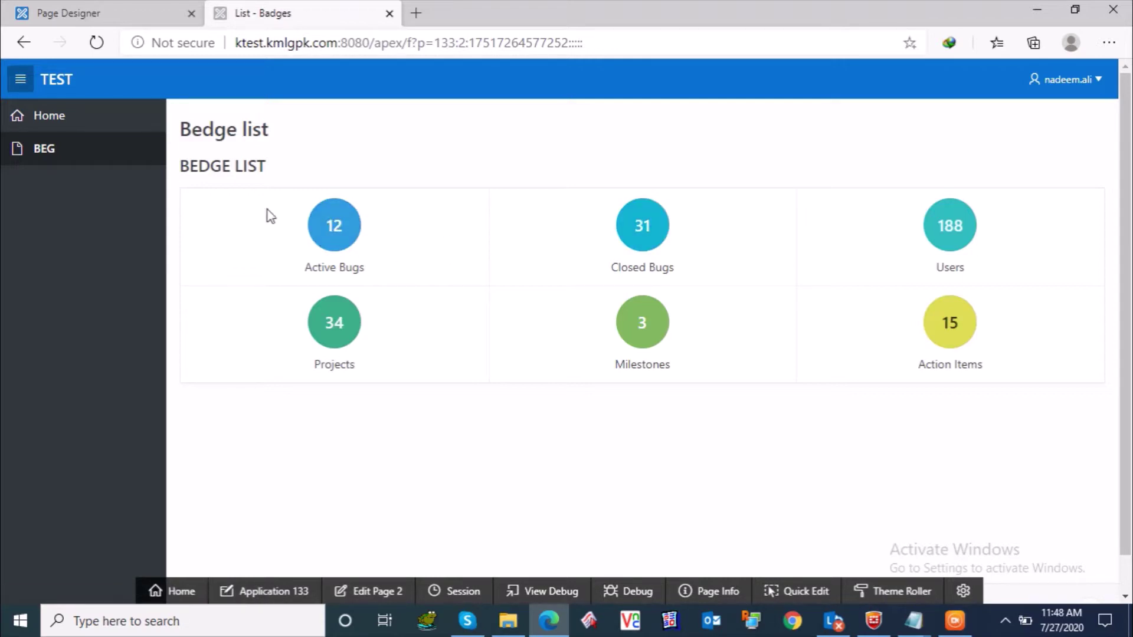
Open page 2 in Page Designer and review the page's name, title, CSS classes and help text.
click(378, 589)
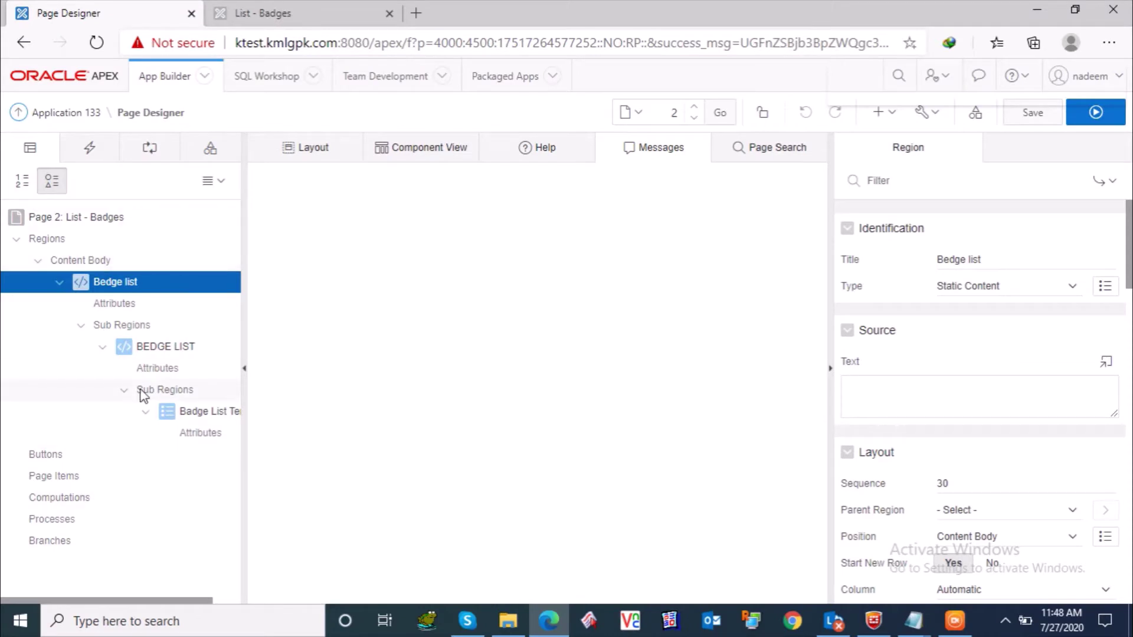
click(96, 215)
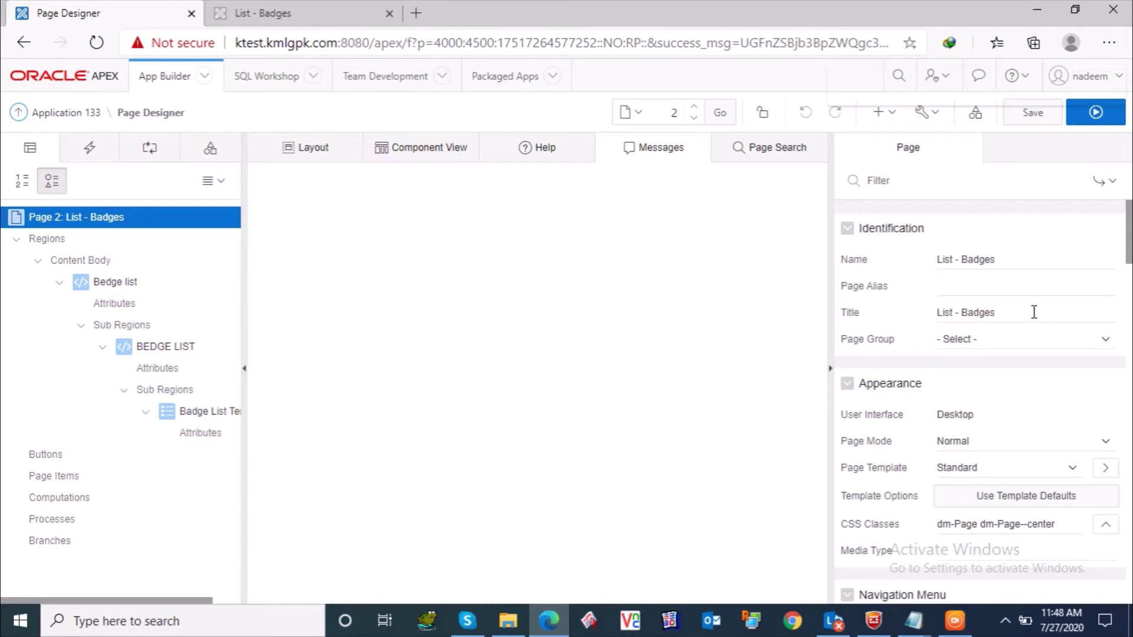
drag(1032, 312, 937, 312)
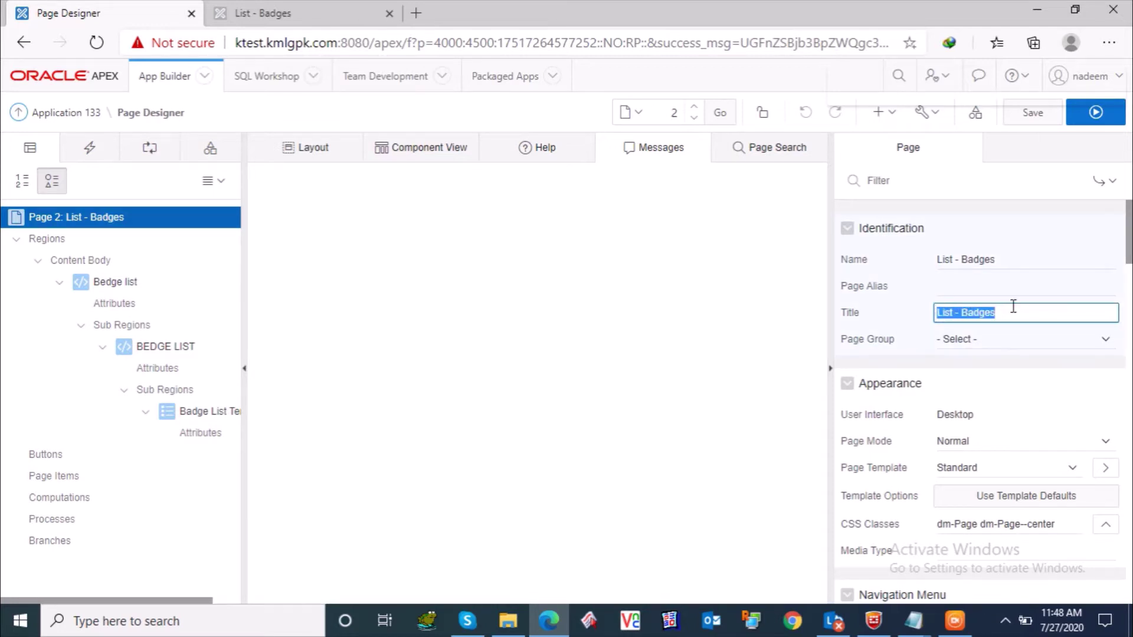
click(1017, 258)
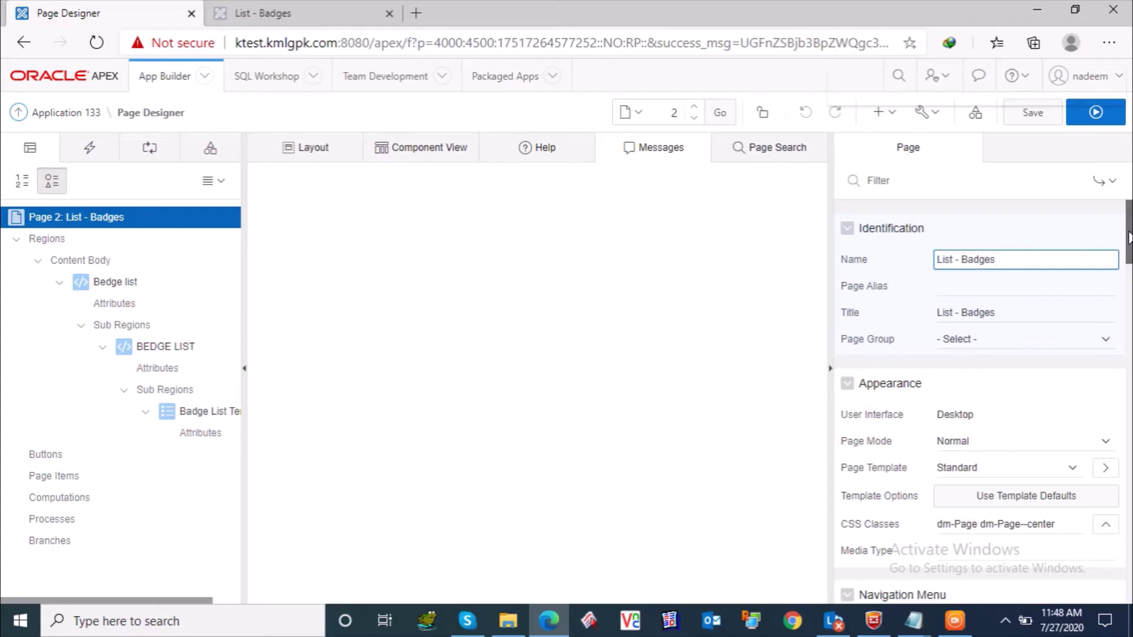
scroll(1128, 238, down, 2)
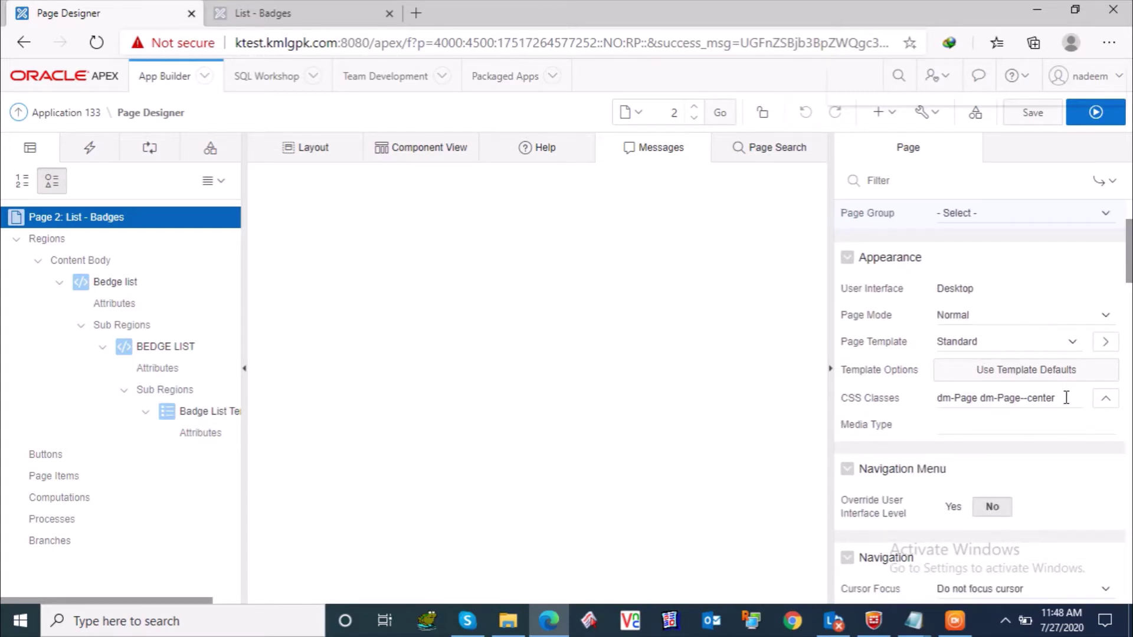
drag(1066, 397, 932, 400)
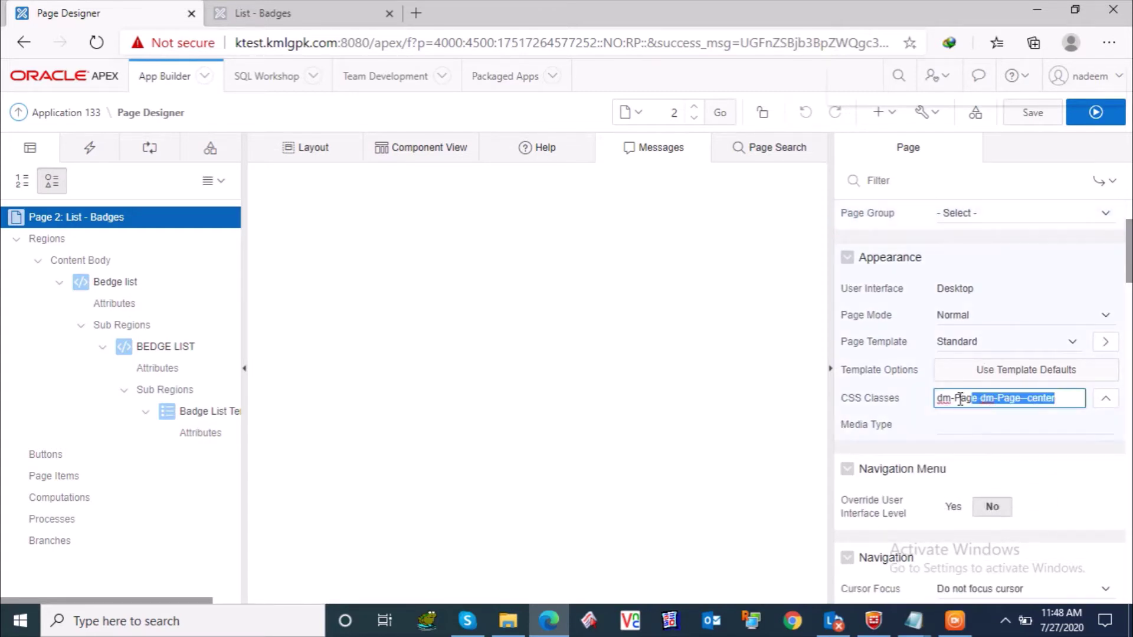
click(1002, 403)
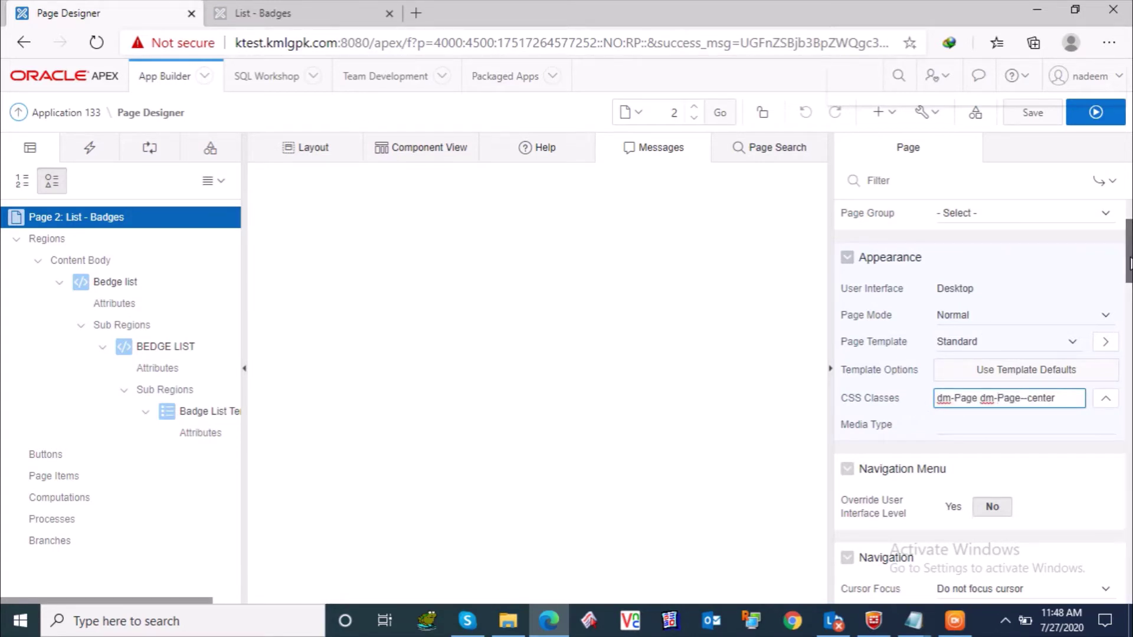
drag(1129, 262, 1129, 582)
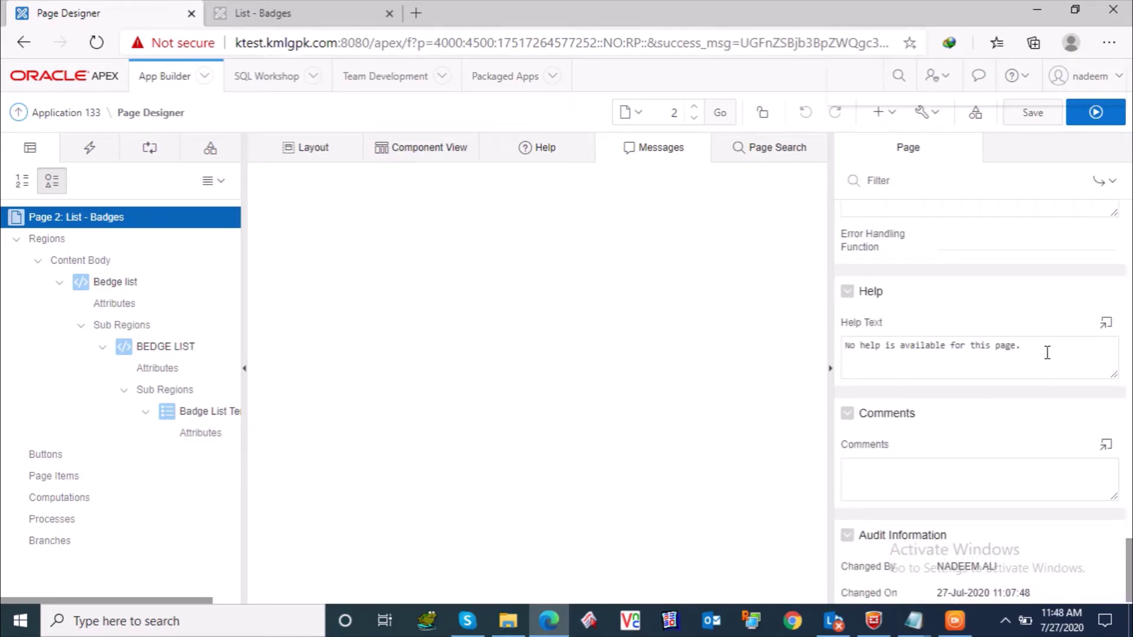
drag(1041, 343, 816, 344)
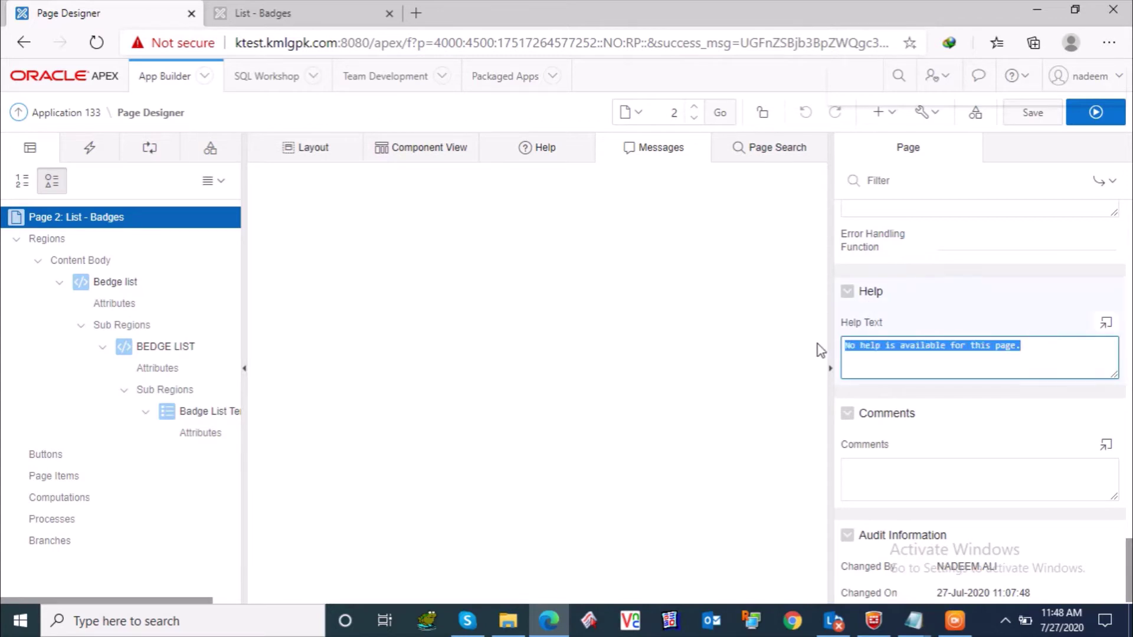
click(905, 364)
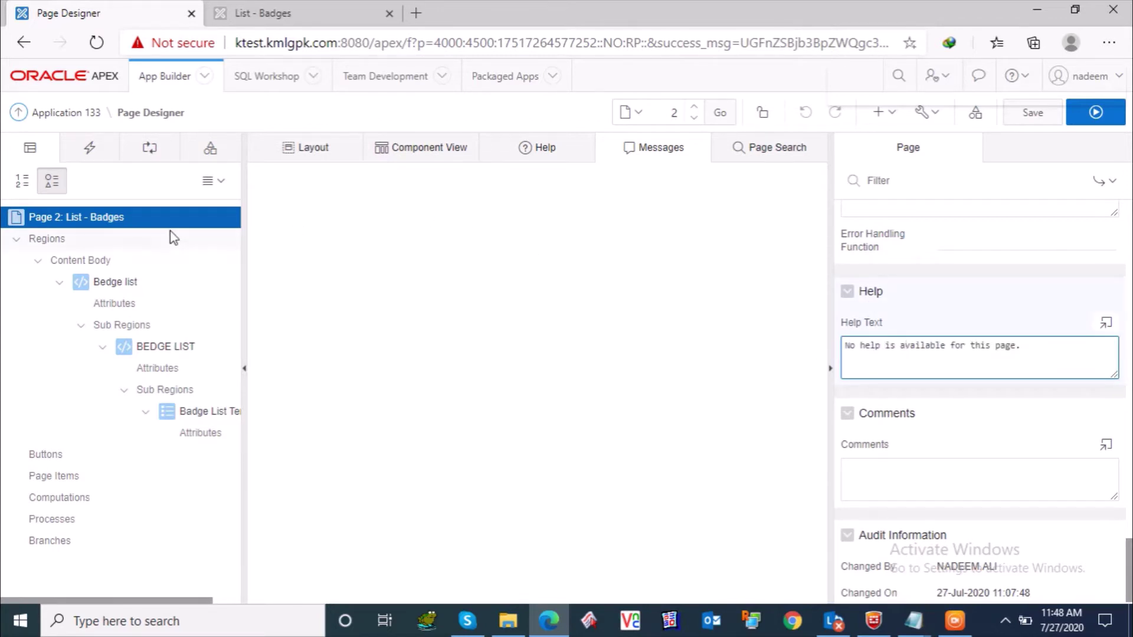
Examine the Bedge list region's title, layout, template options, item display position and output attributes.
click(93, 286)
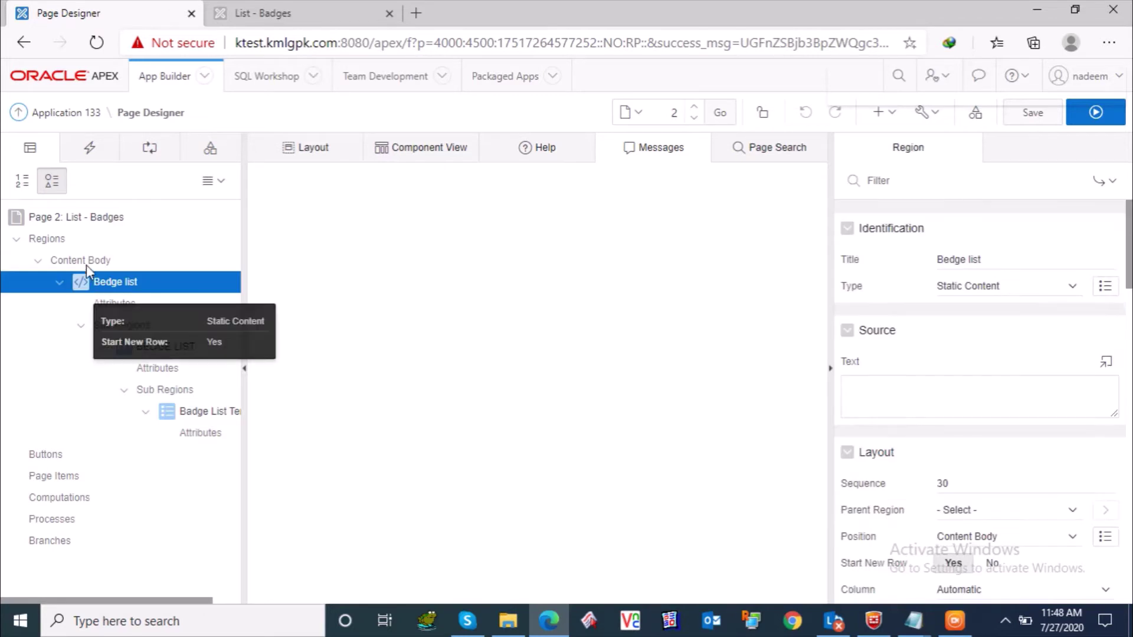
click(84, 261)
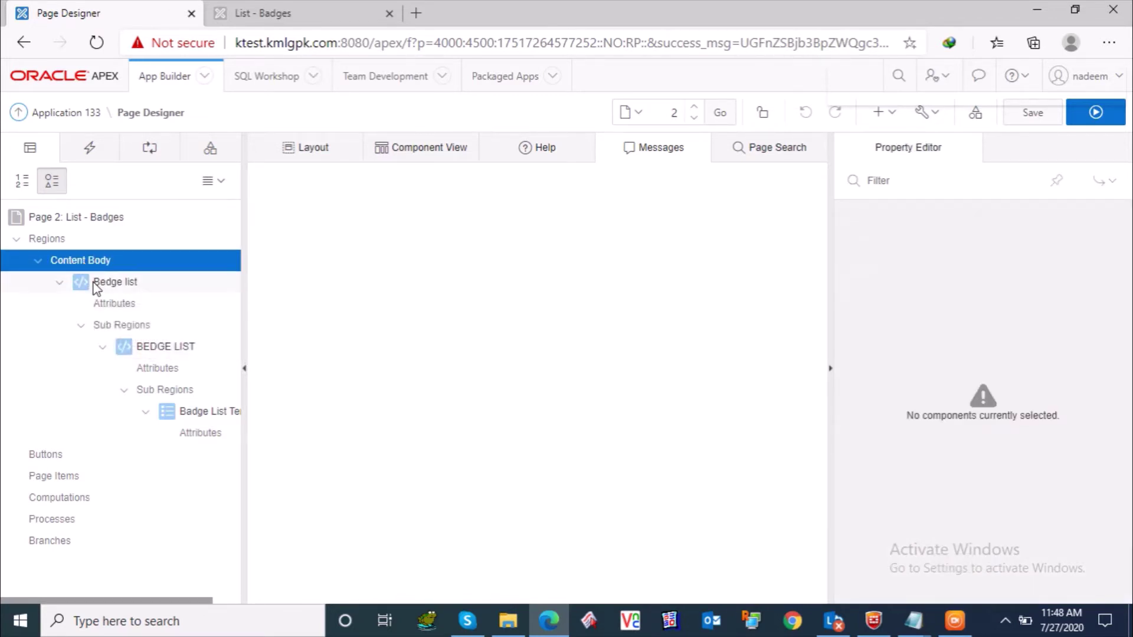
click(96, 288)
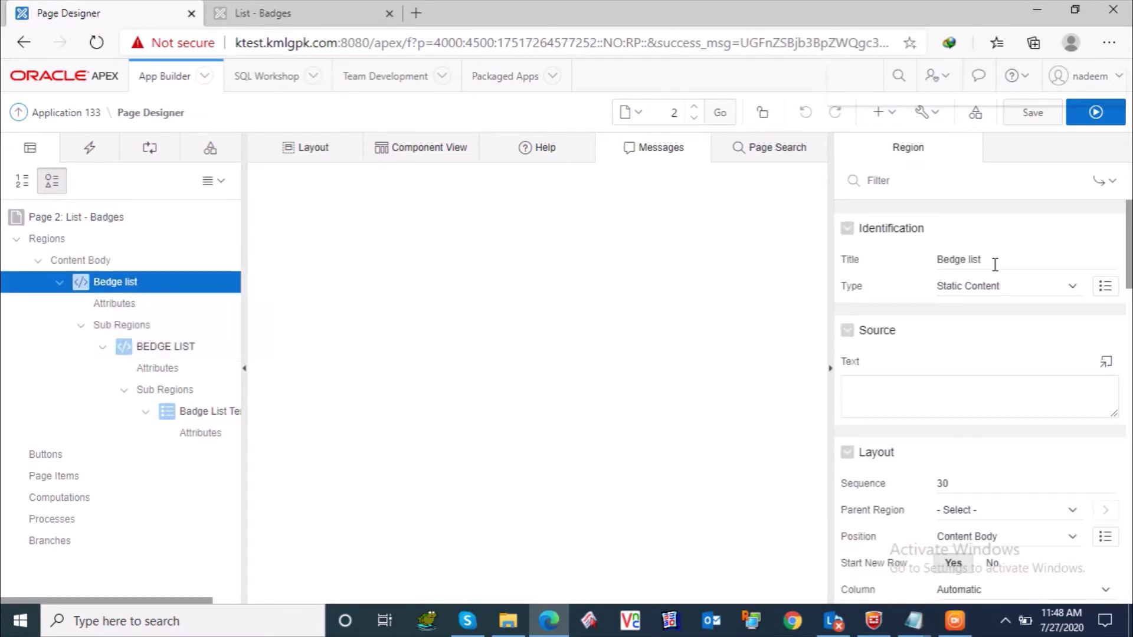
click(875, 257)
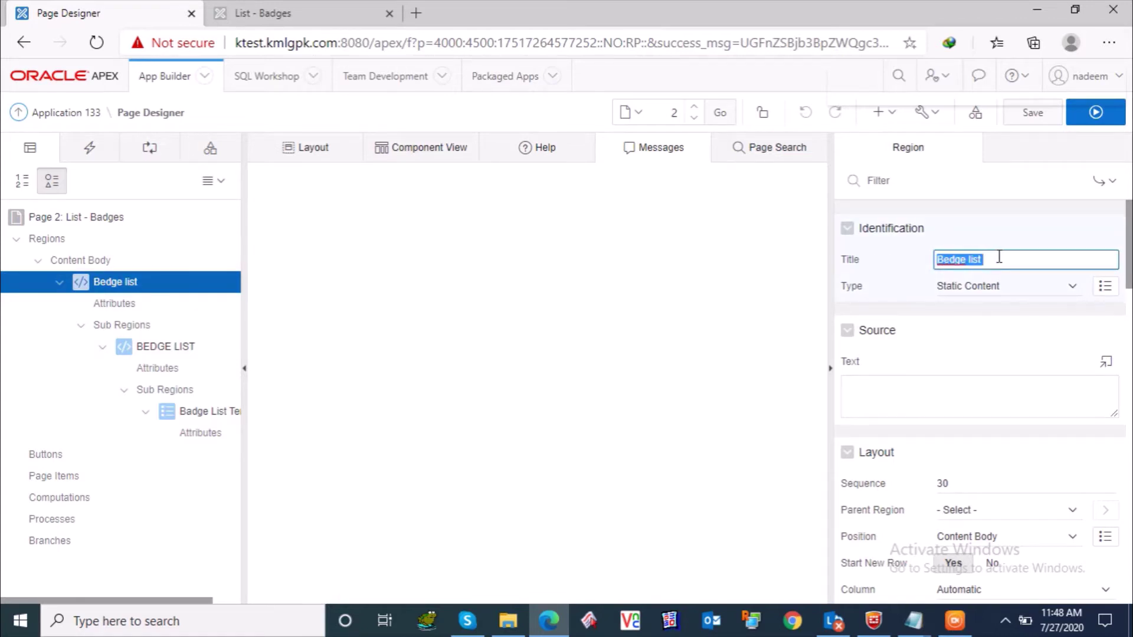
click(1021, 267)
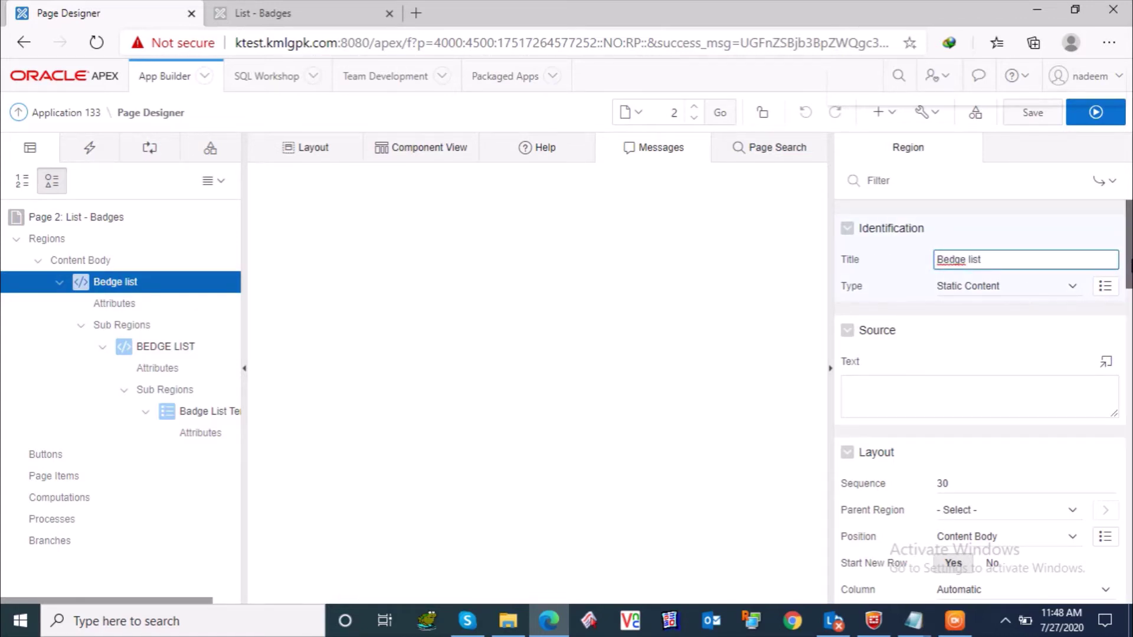
drag(1128, 270, 1129, 322)
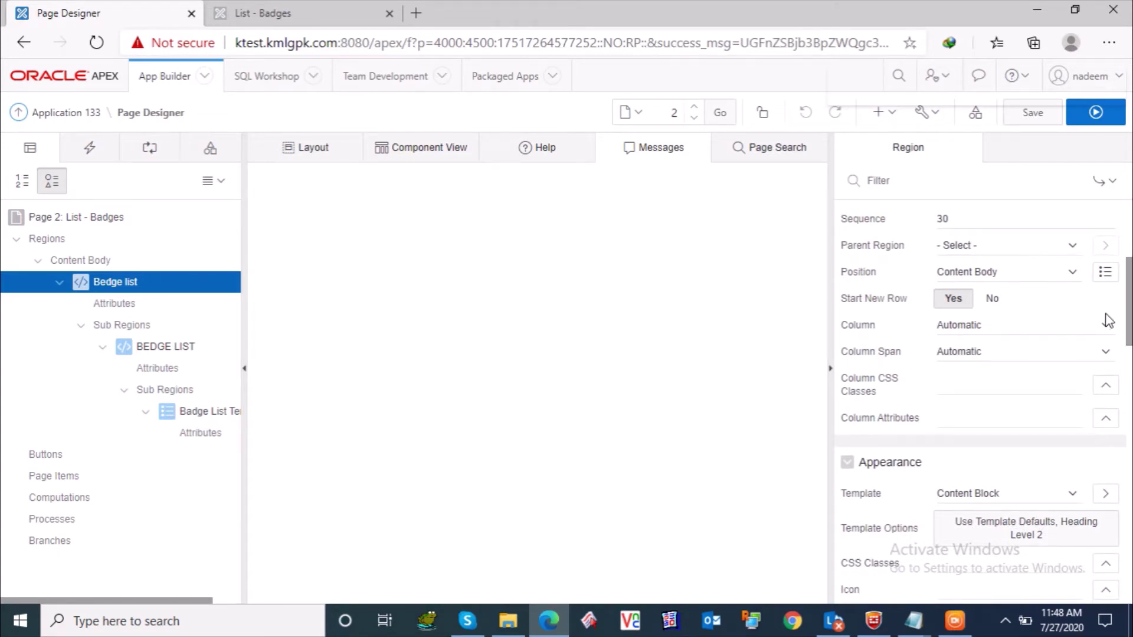
drag(1128, 319, 1128, 359)
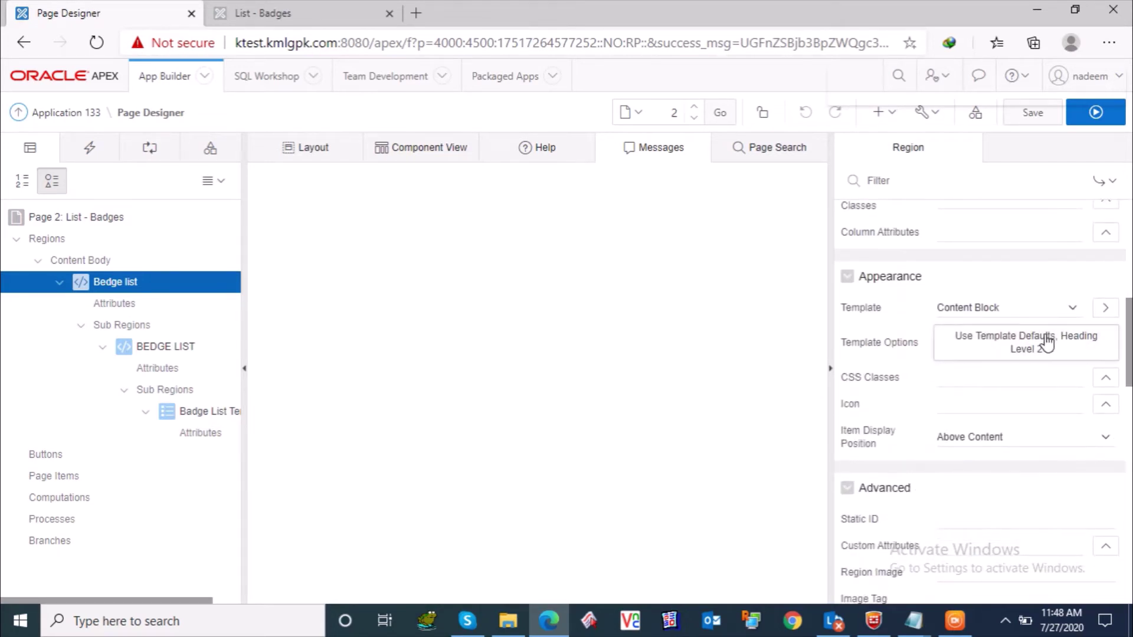
click(1052, 353)
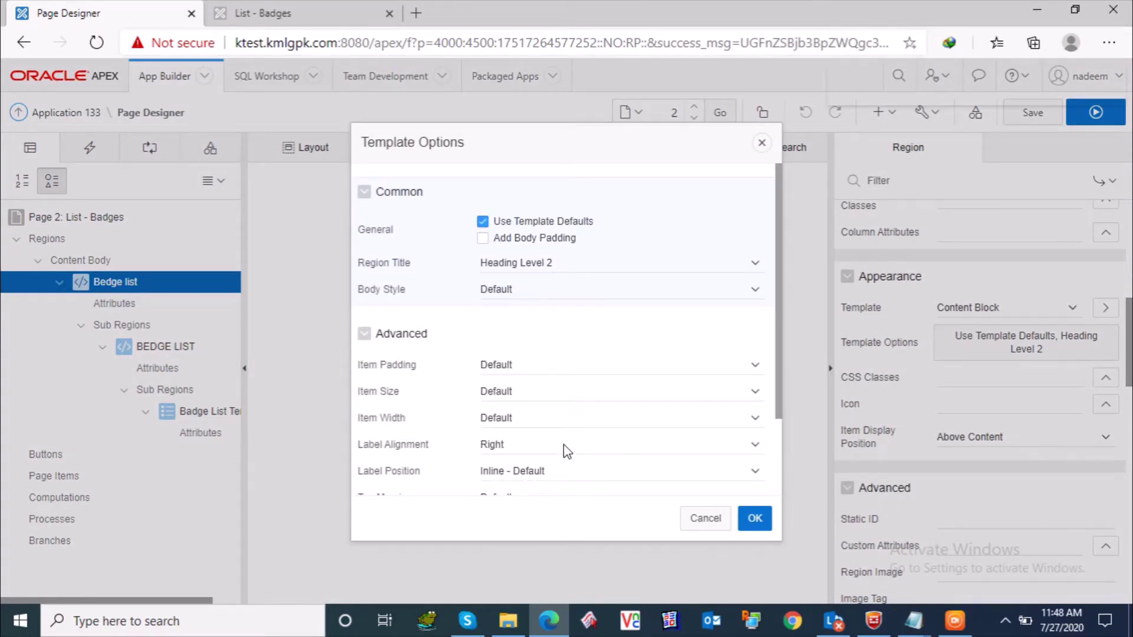
scroll(743, 289, down, 2)
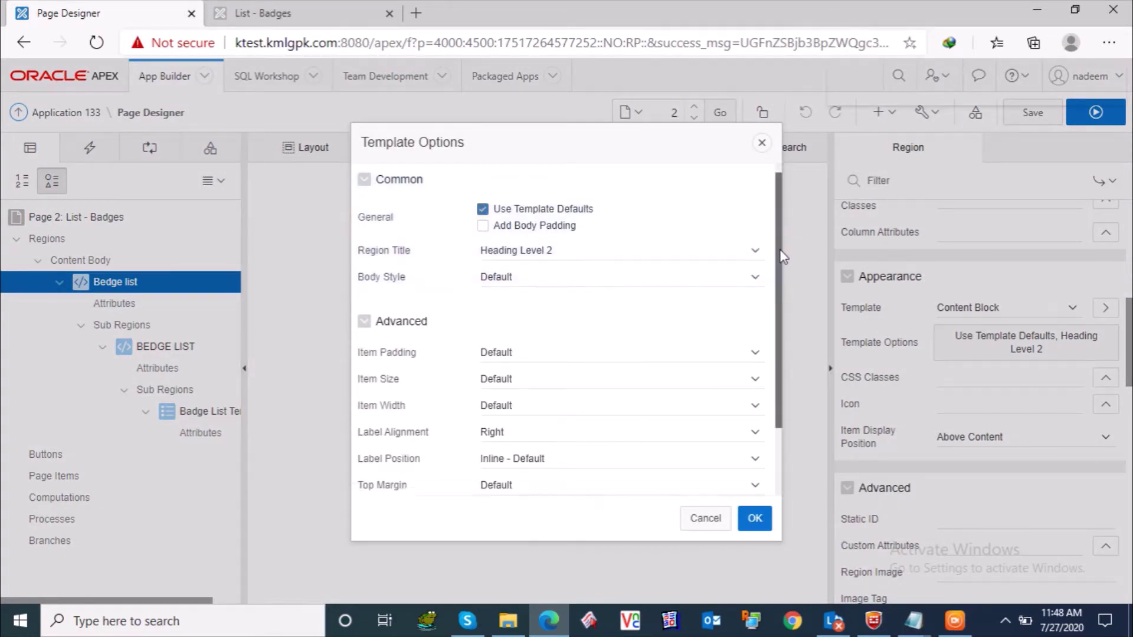
click(761, 144)
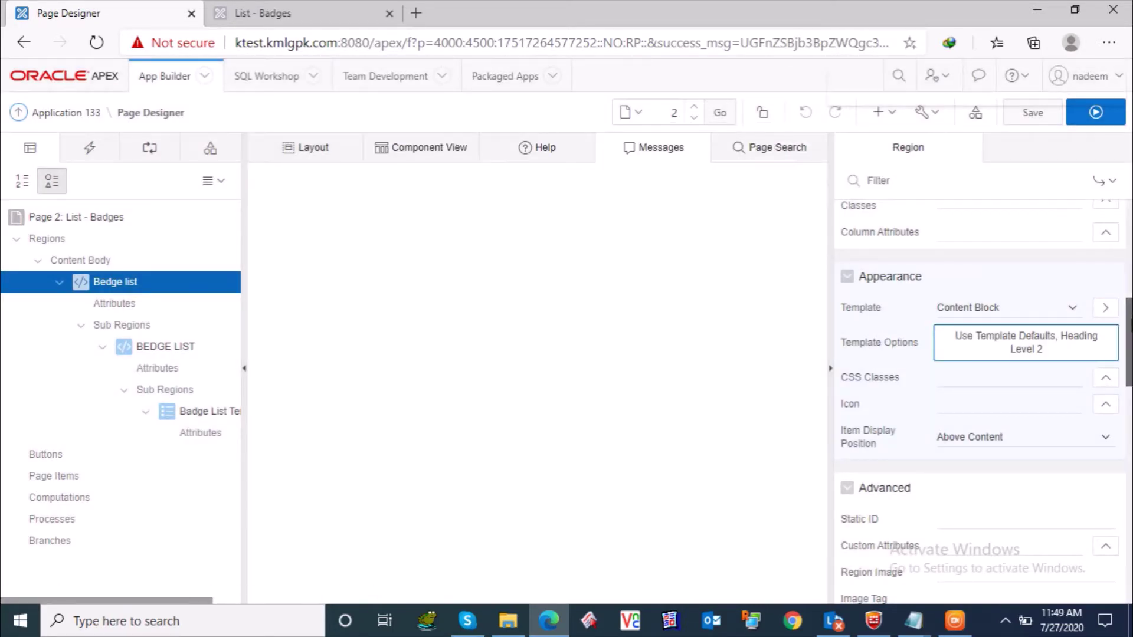
mouse_move(1130, 326)
mouse_down()
mouse_move(1129, 466)
mouse_move(1130, 342)
mouse_up()
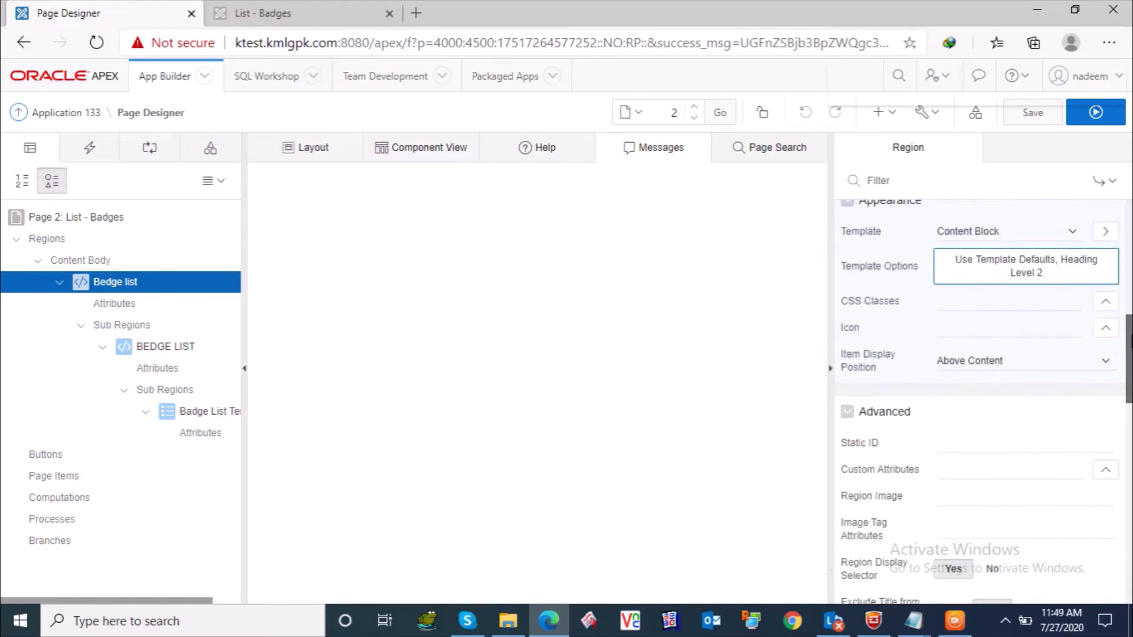
click(962, 361)
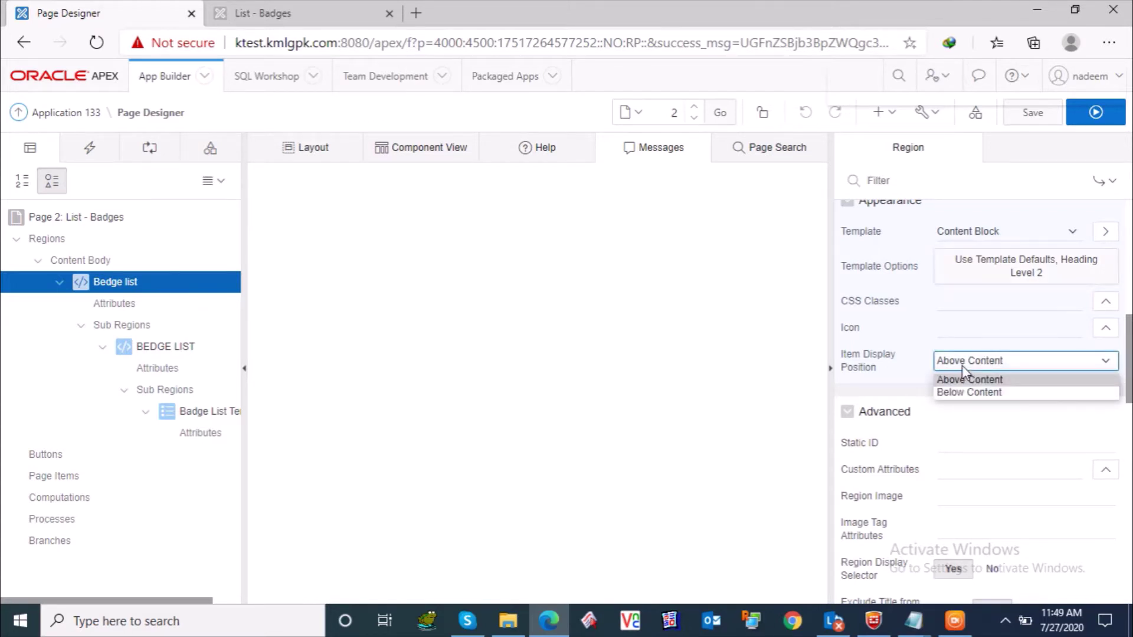
click(964, 379)
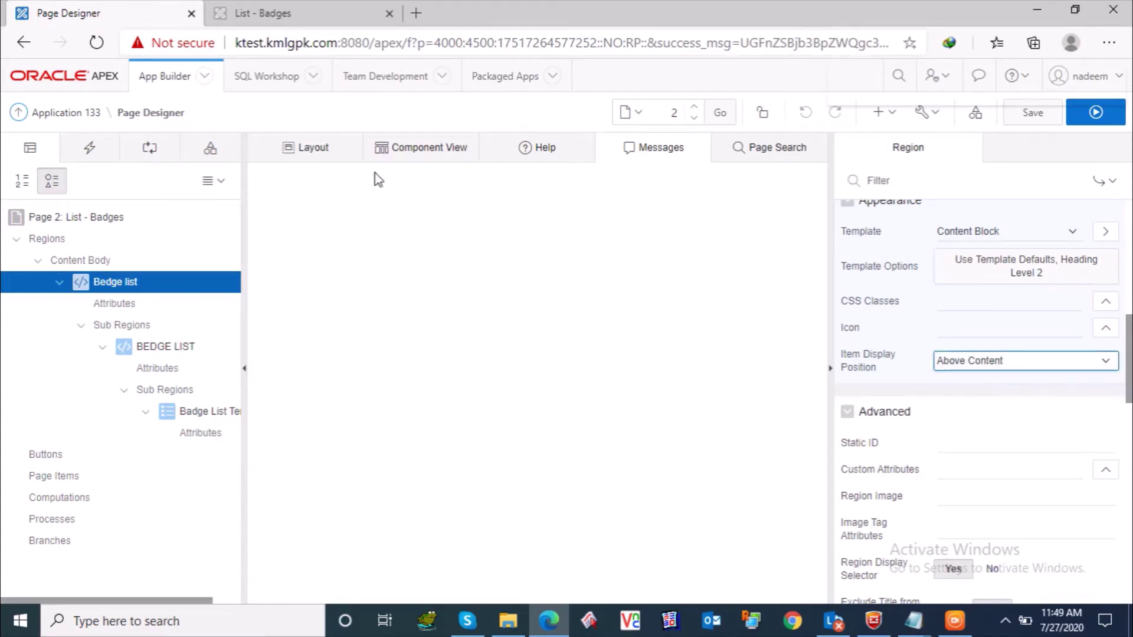
click(125, 304)
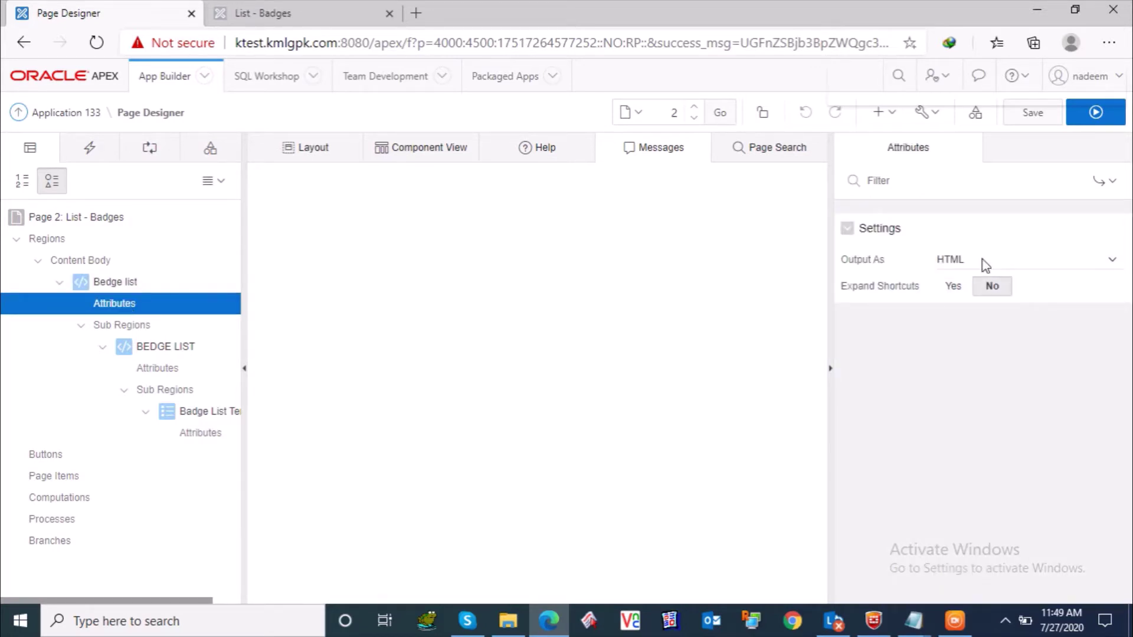
Examine the BEDGE LIST sub region's identification, layout, template options and remaining properties.
click(141, 354)
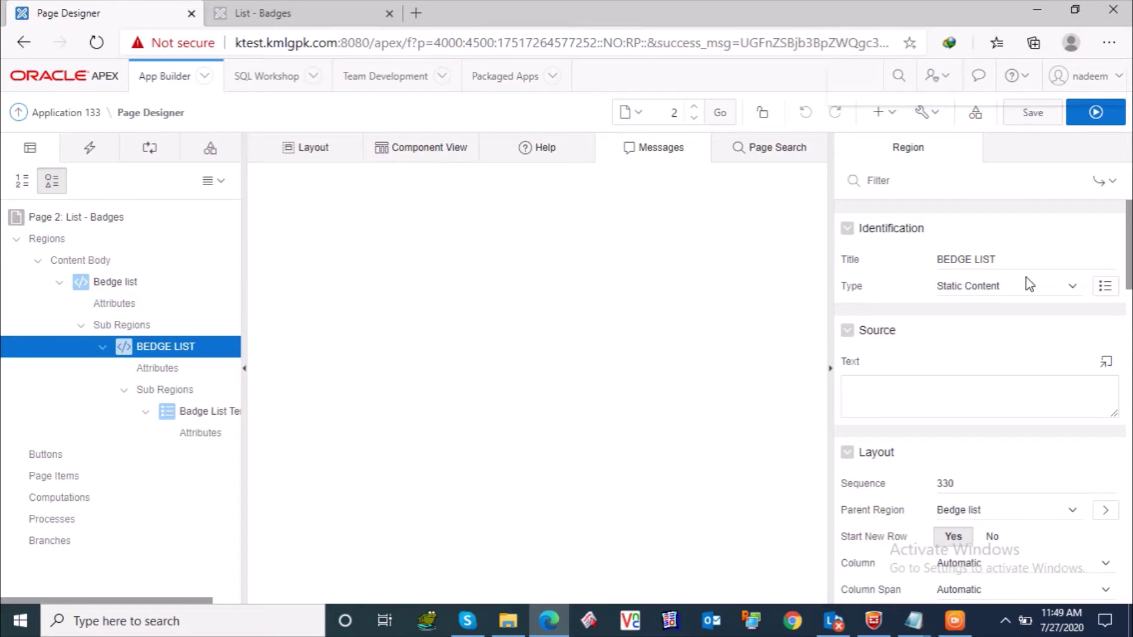
scroll(1109, 284, down, 3)
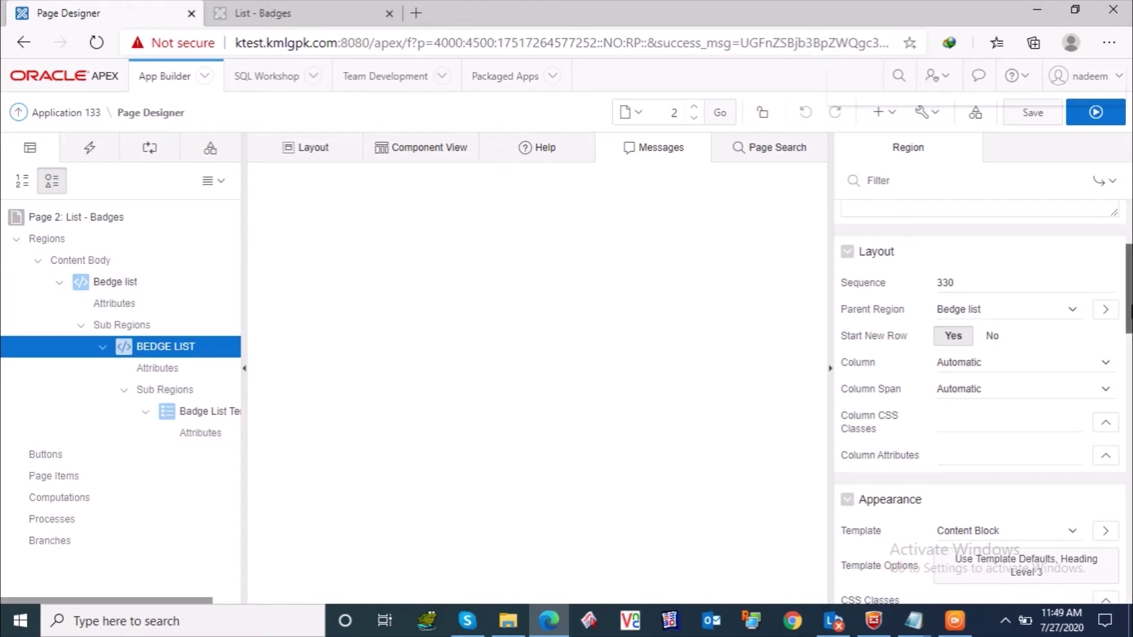
scroll(1130, 308, down, 4)
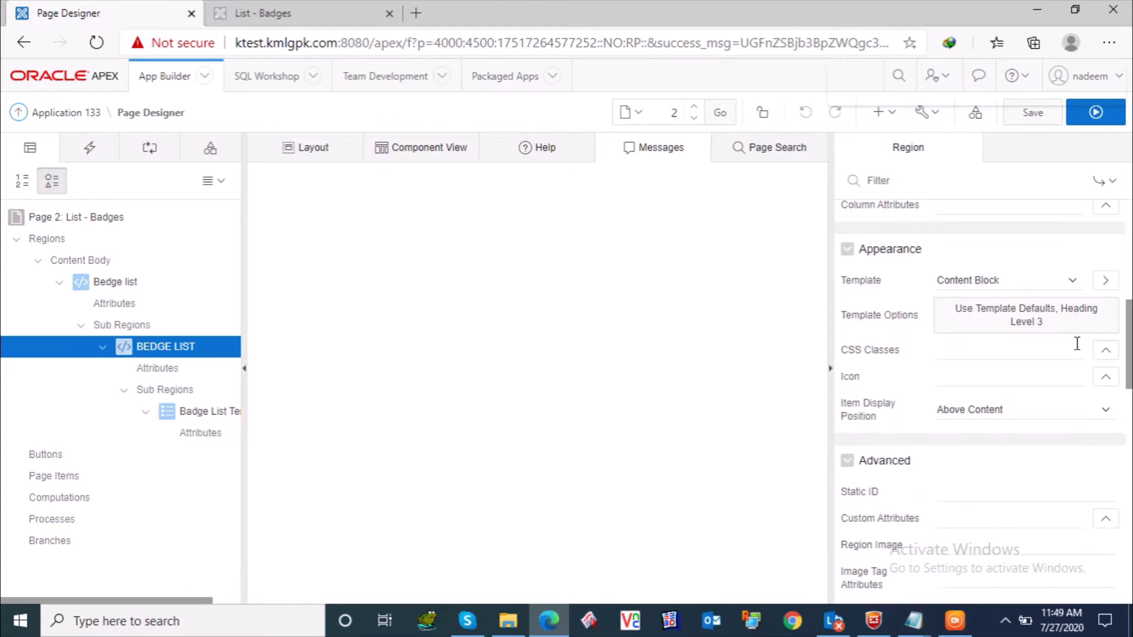
click(1059, 336)
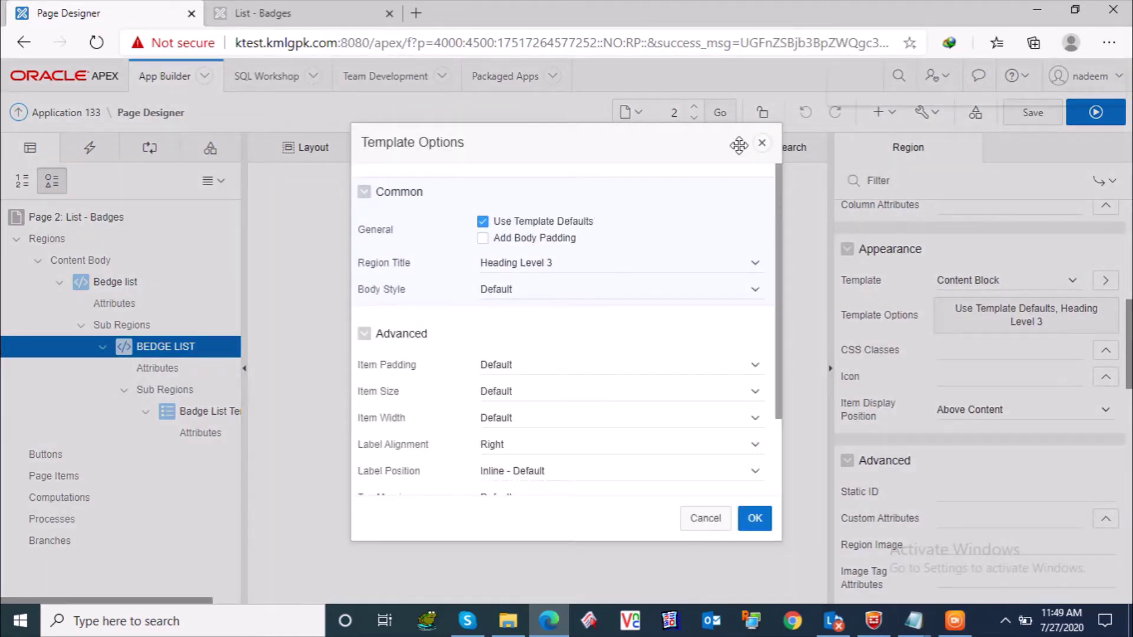
click(762, 144)
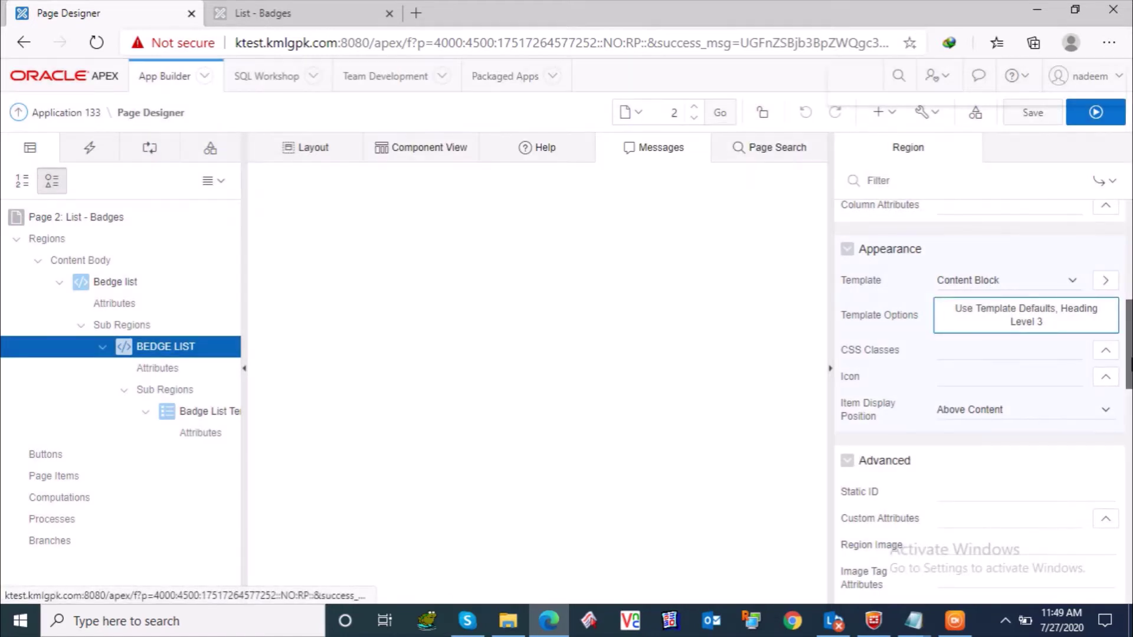
scroll(980, 384, down, 5)
scroll(979, 401, down, 7)
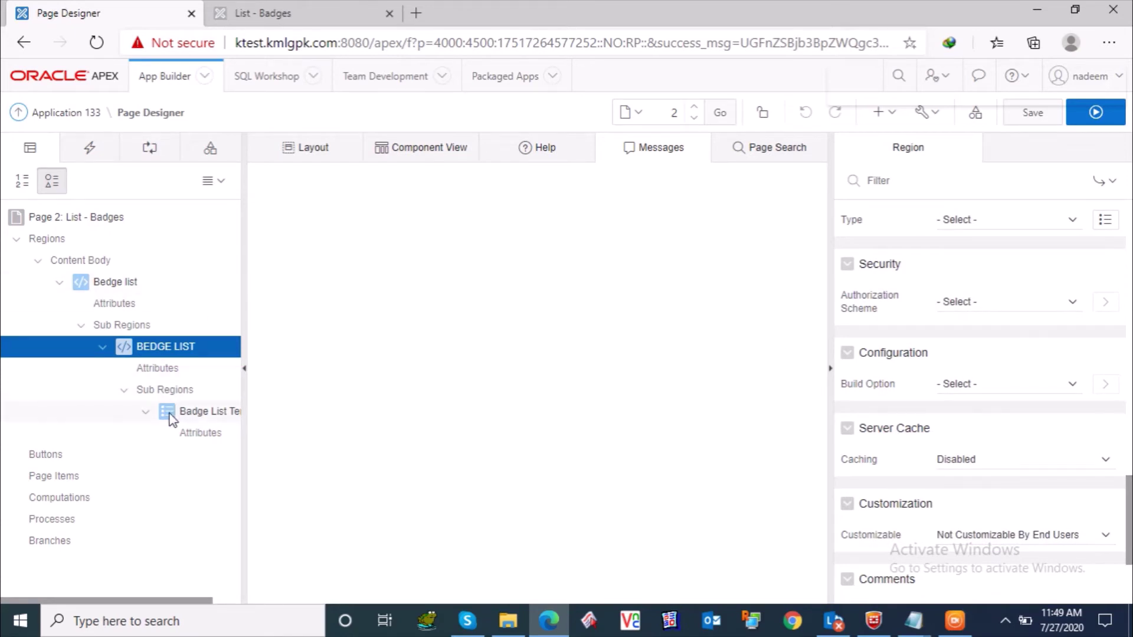
click(145, 413)
click(145, 412)
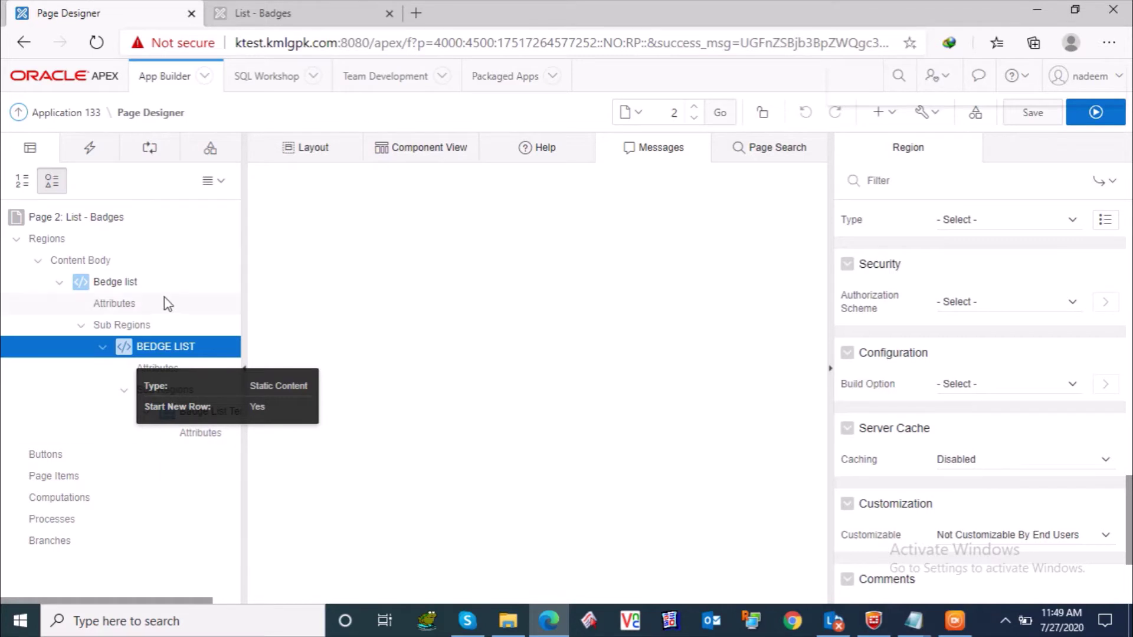
Select the Badge List Template sub region and choose List as its type and badge list as its source list.
click(189, 432)
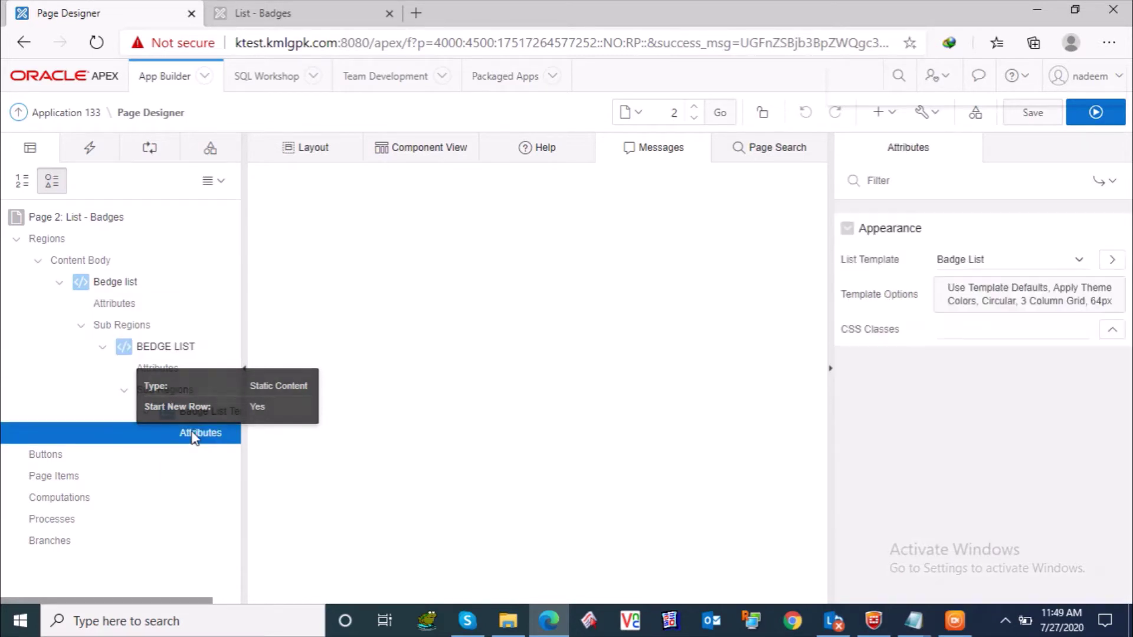
click(179, 413)
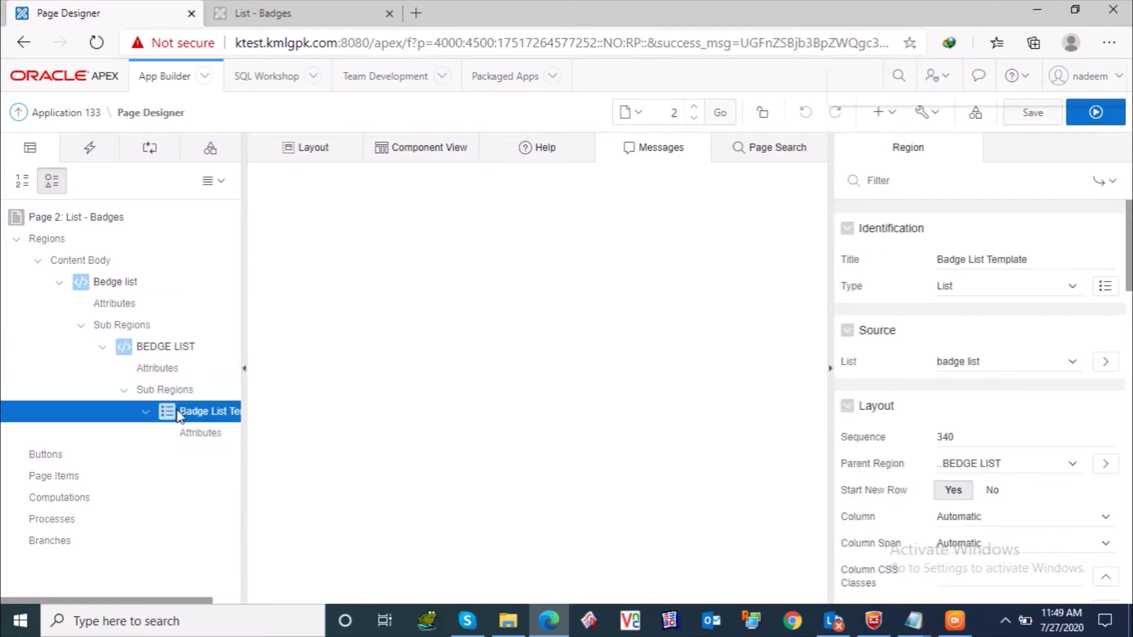
click(147, 413)
click(147, 413)
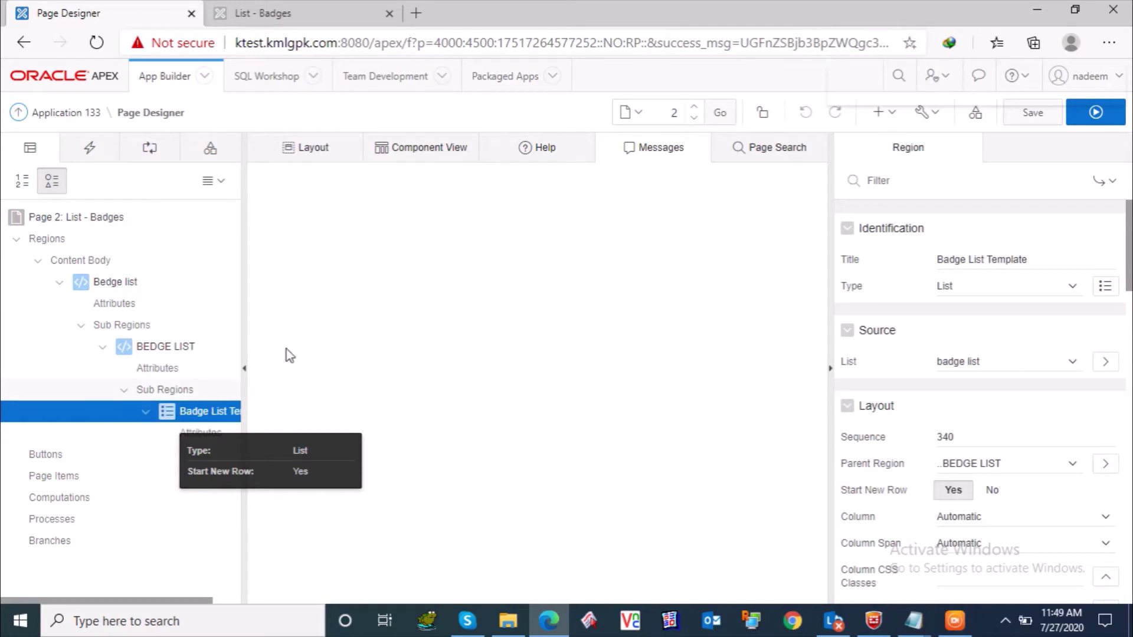
click(1059, 287)
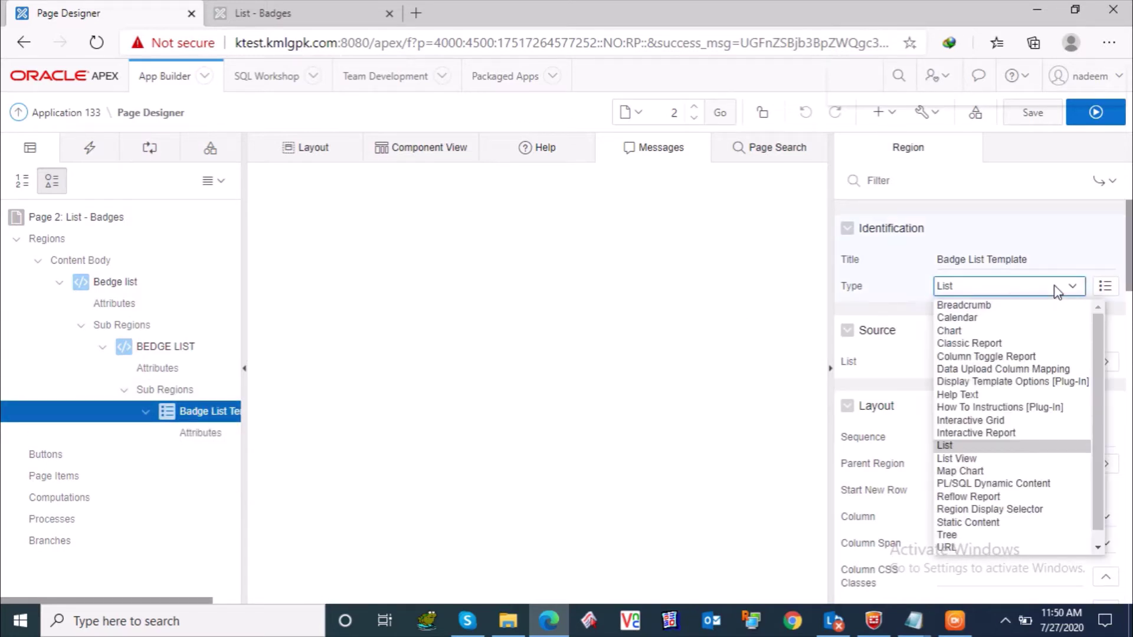
click(954, 447)
click(991, 289)
click(962, 447)
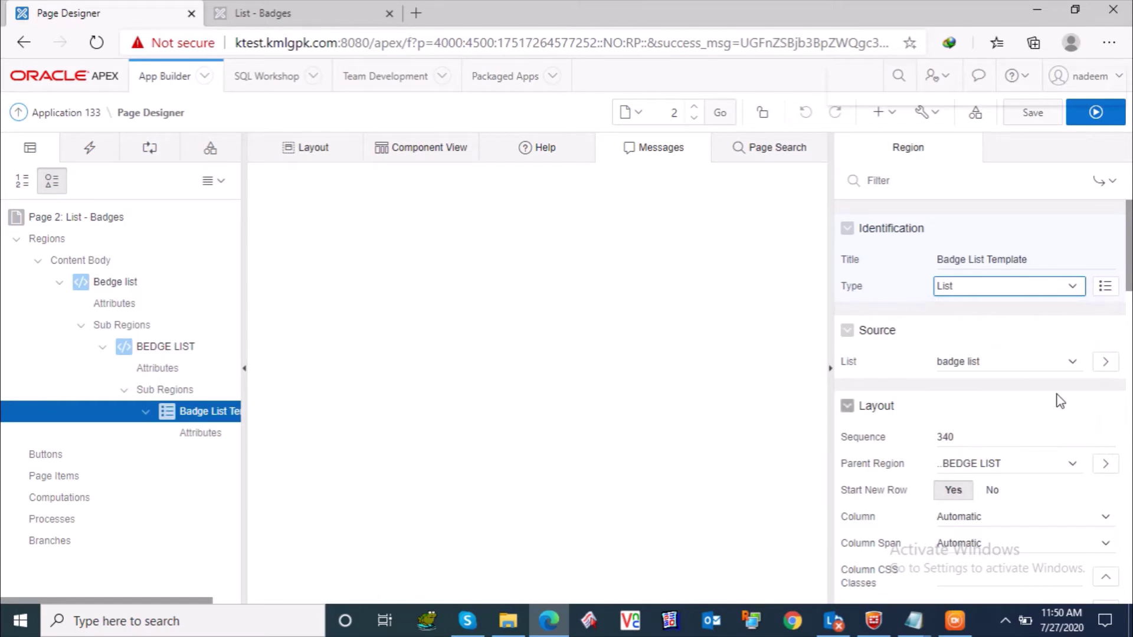
click(1033, 363)
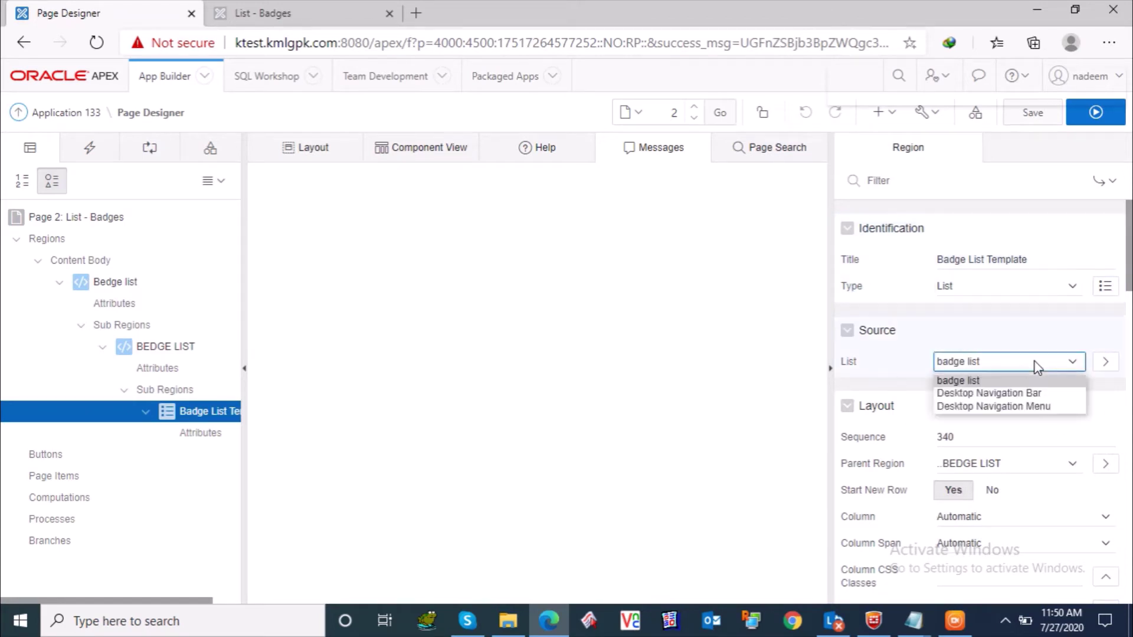
click(958, 380)
Examine the Badge List Template region's layout, appearance, template options, advanced, and header and footer properties.
drag(1129, 269, 1130, 295)
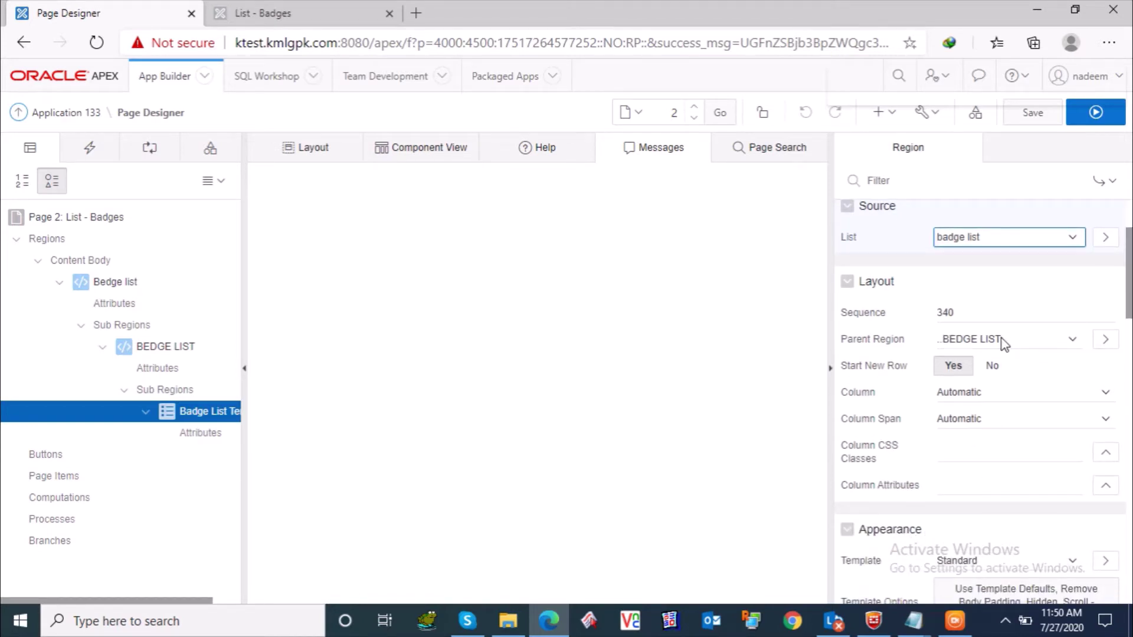
drag(1127, 307, 1128, 366)
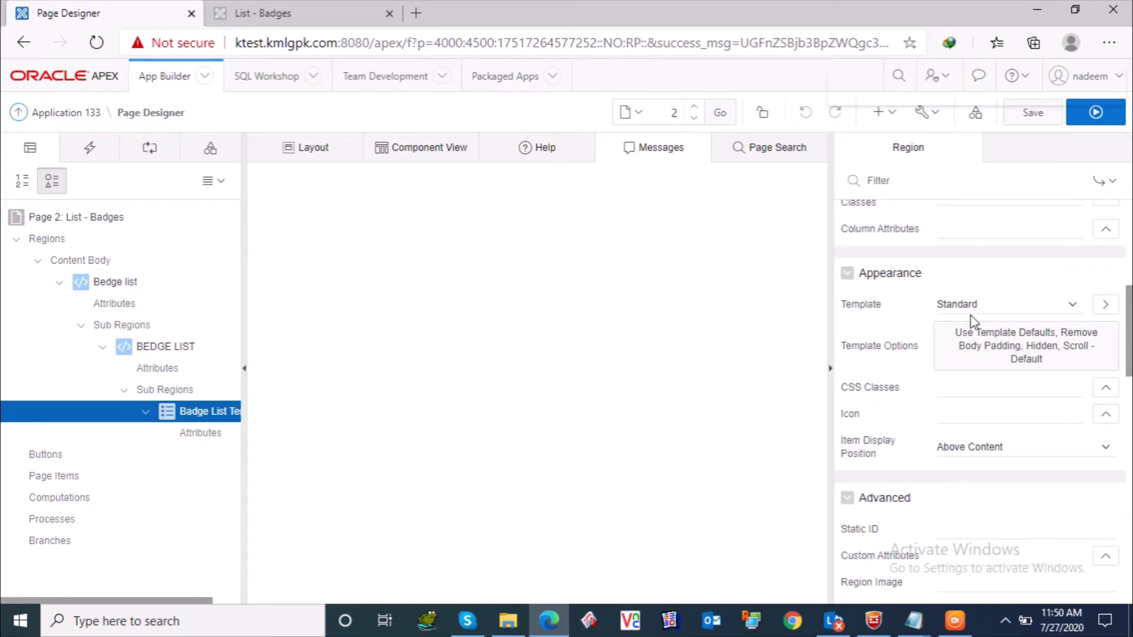
click(1051, 351)
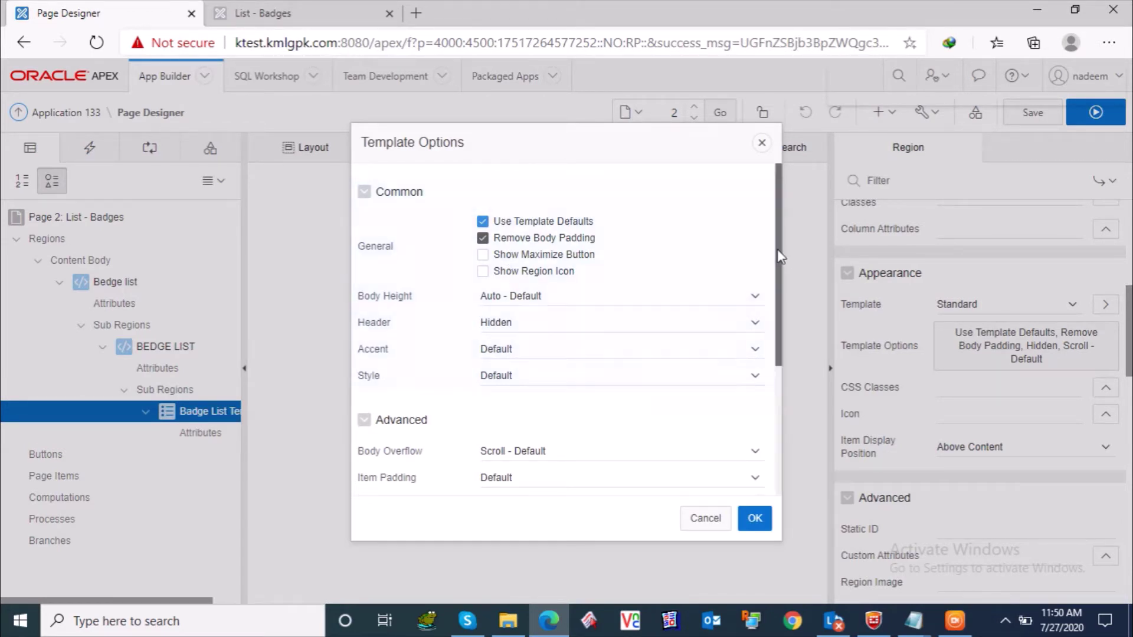
drag(779, 254, 780, 314)
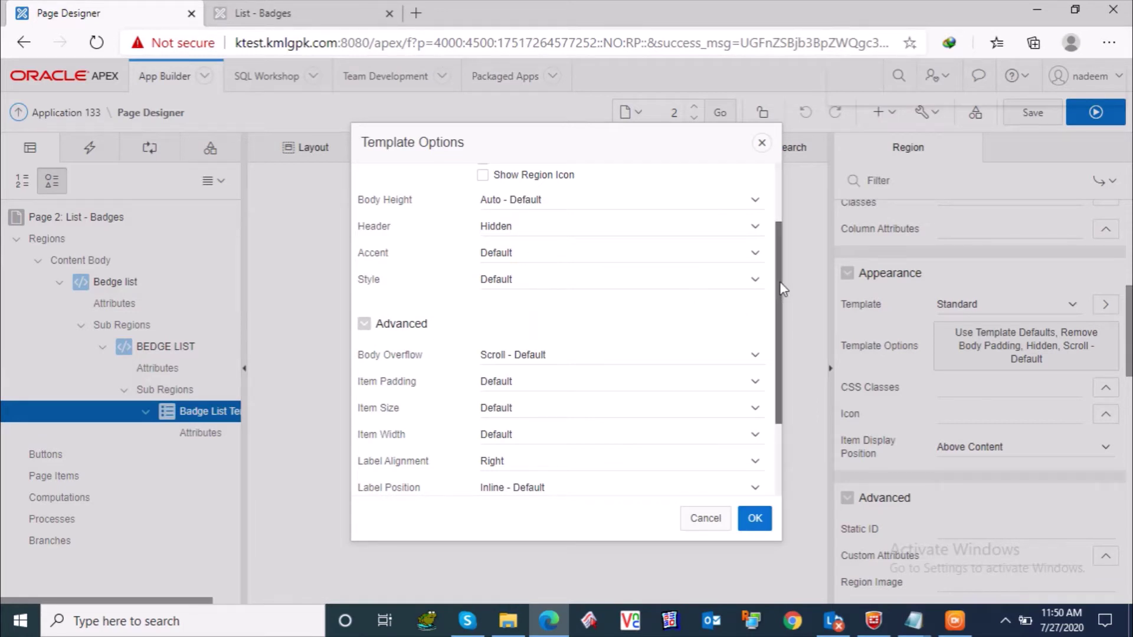
drag(782, 289, 783, 362)
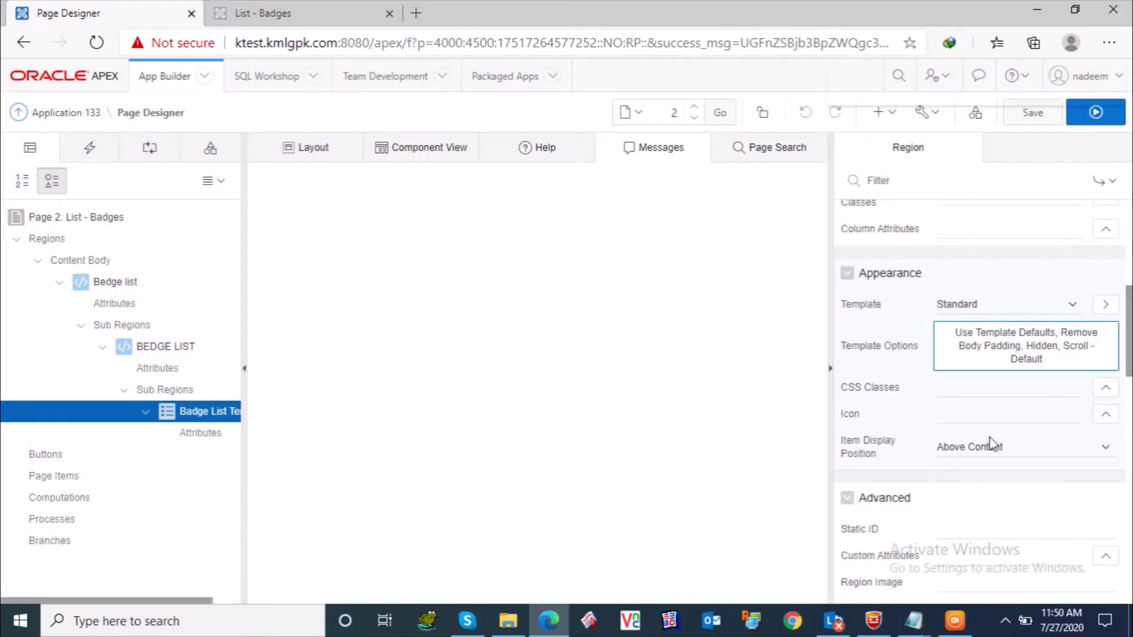
scroll(1129, 360, down, 6)
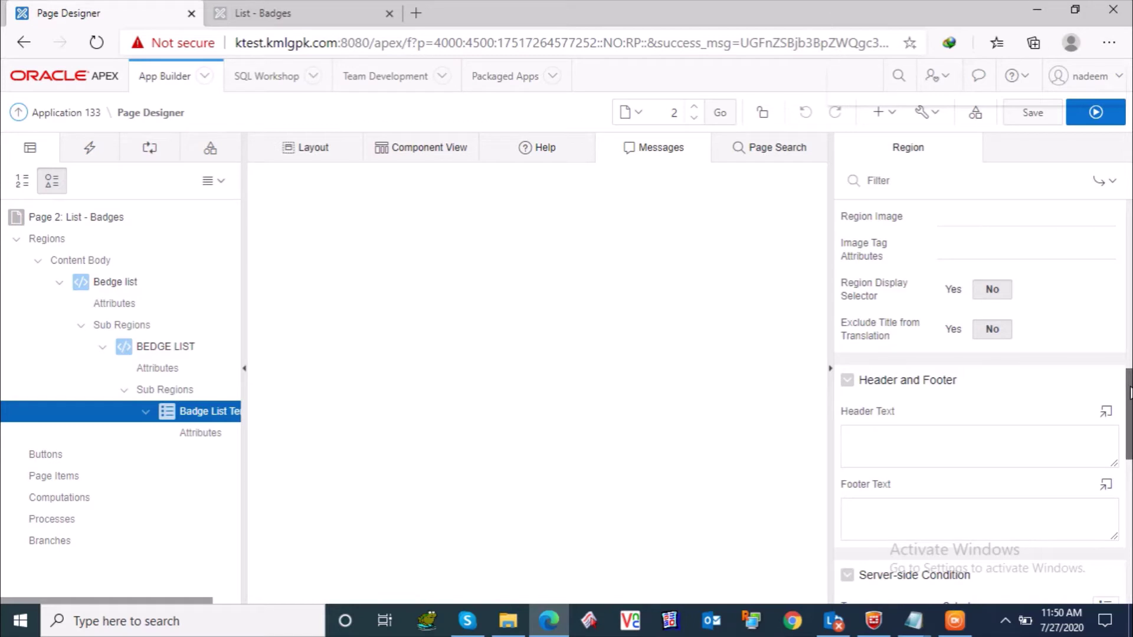
Reselect badge list as the region's source list and open that list's details from the application's Shared Components.
drag(1129, 392, 1129, 217)
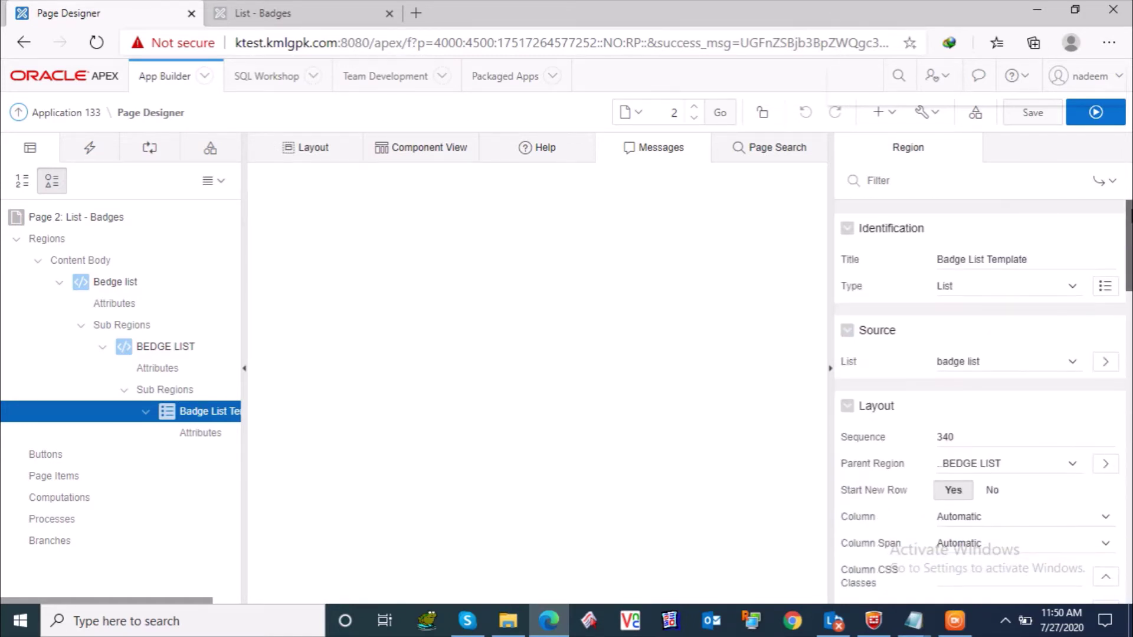
click(989, 362)
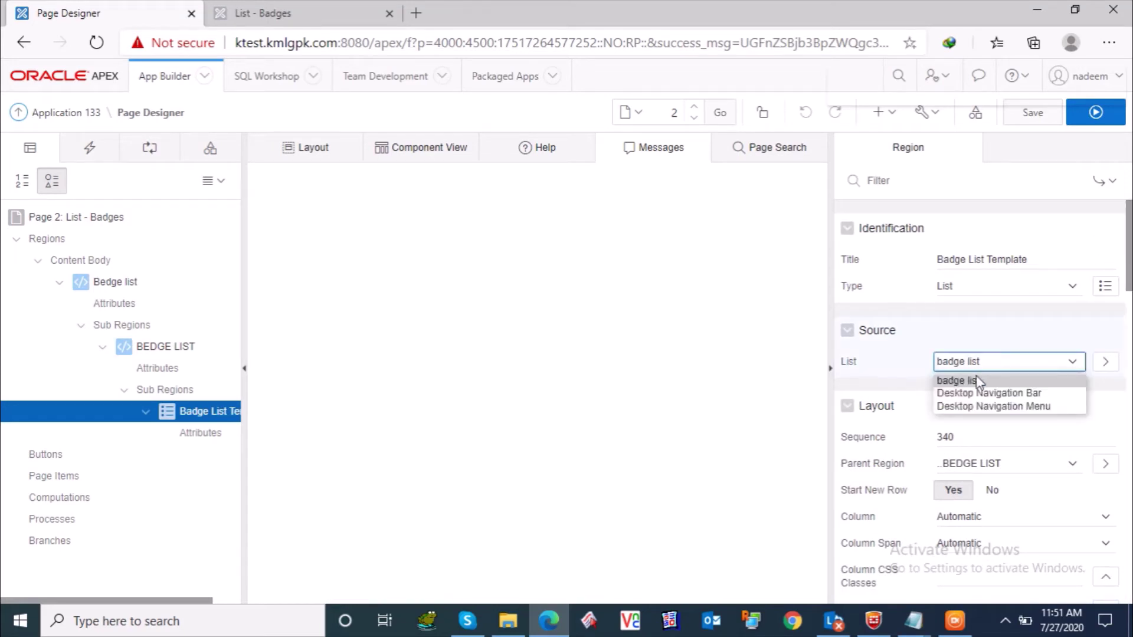
click(973, 381)
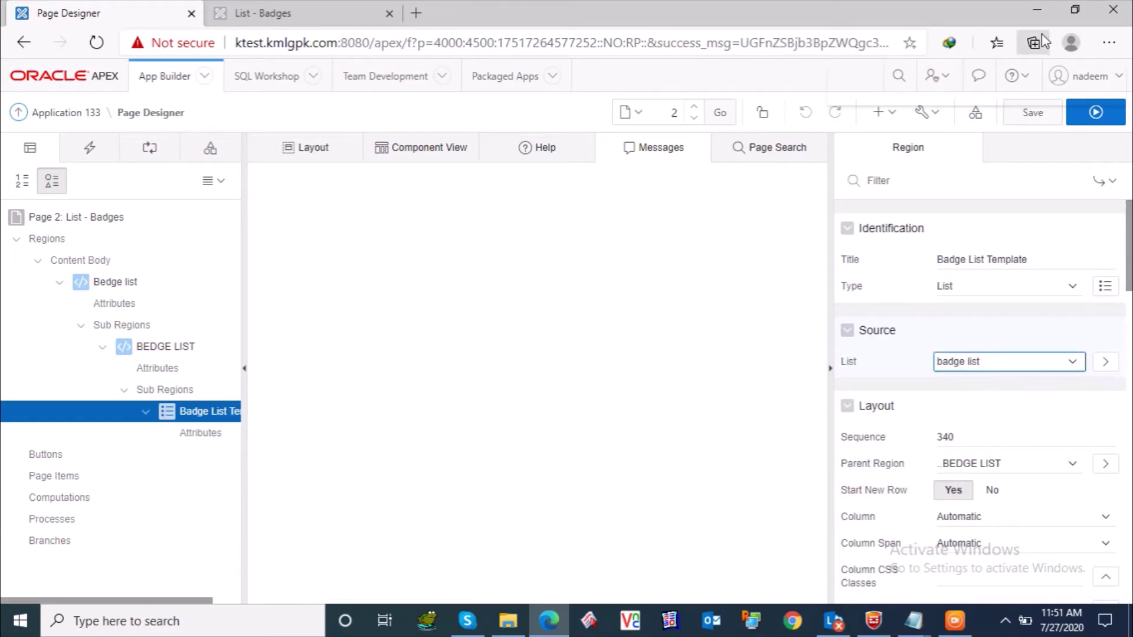
click(976, 115)
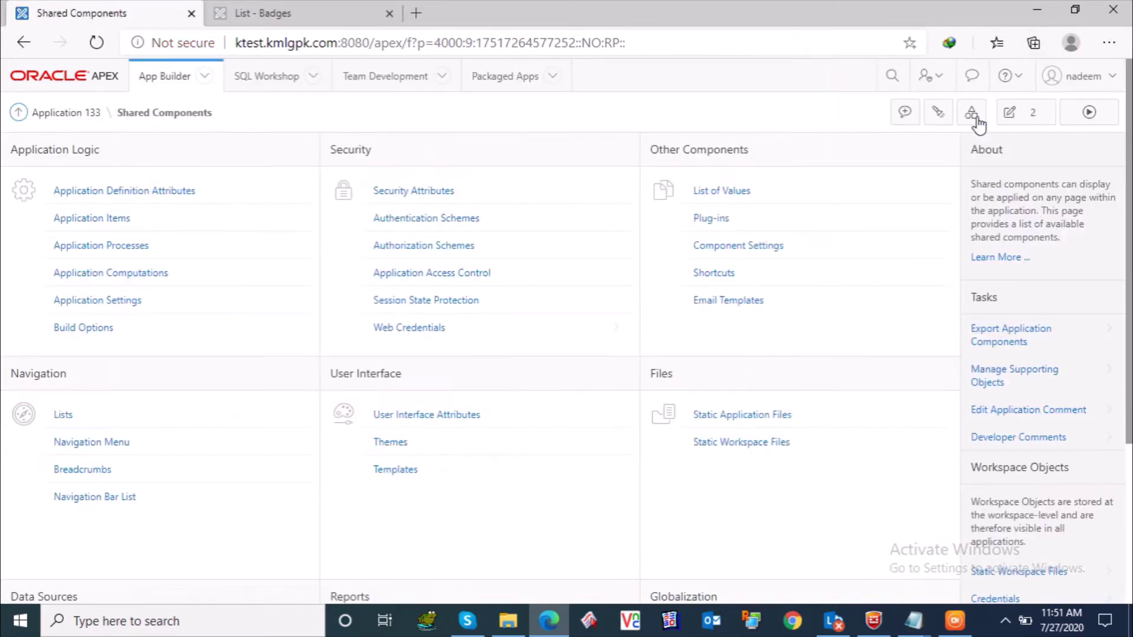
click(69, 418)
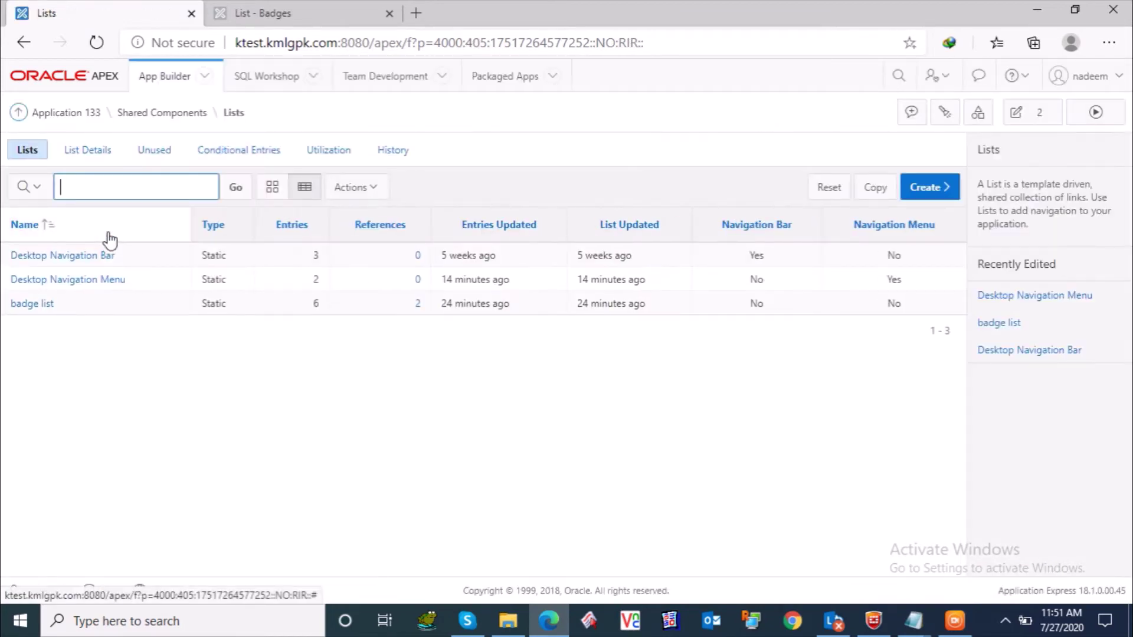
click(34, 307)
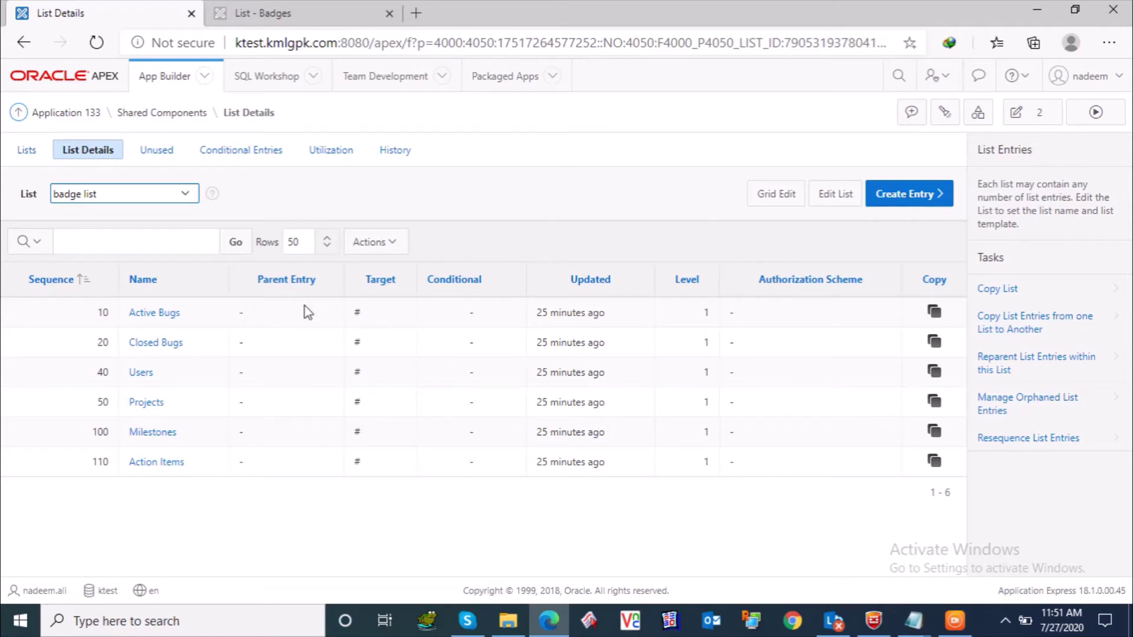
Examine the Active Bugs entry's label, URL target and Current Page is Target setting, and return to the list details.
click(166, 318)
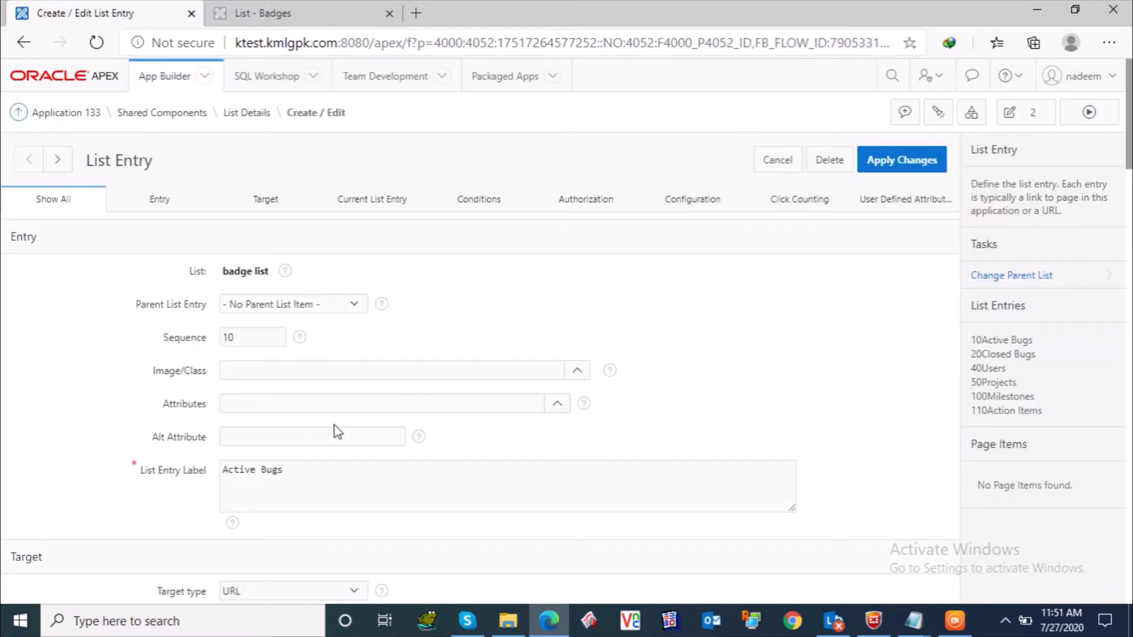
drag(295, 475, 184, 467)
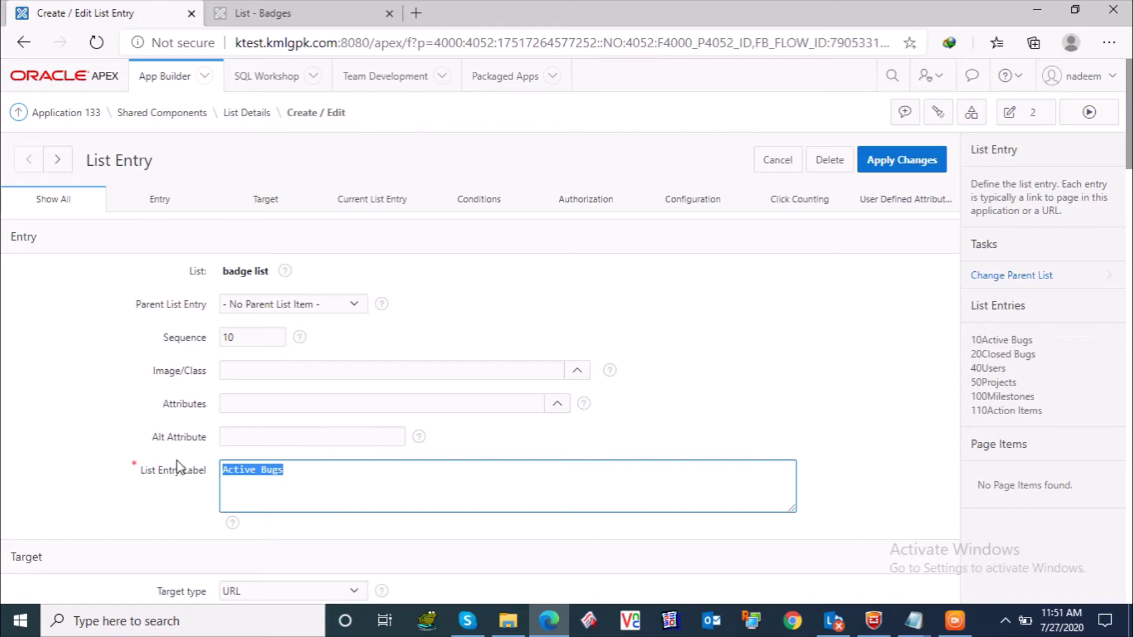
click(325, 475)
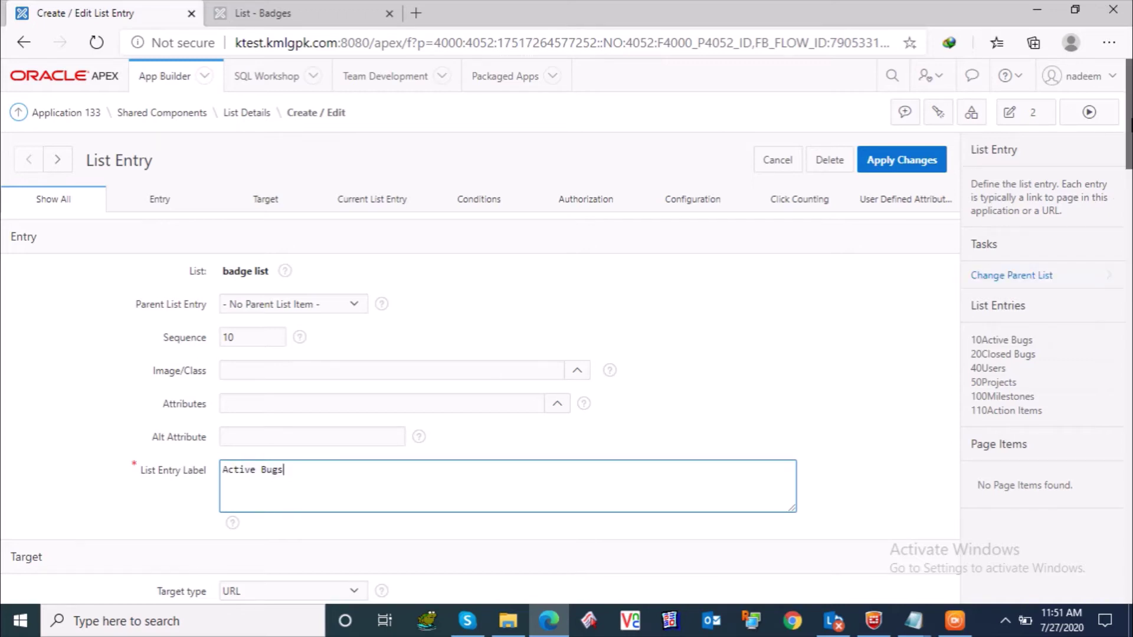
drag(1129, 112, 1131, 194)
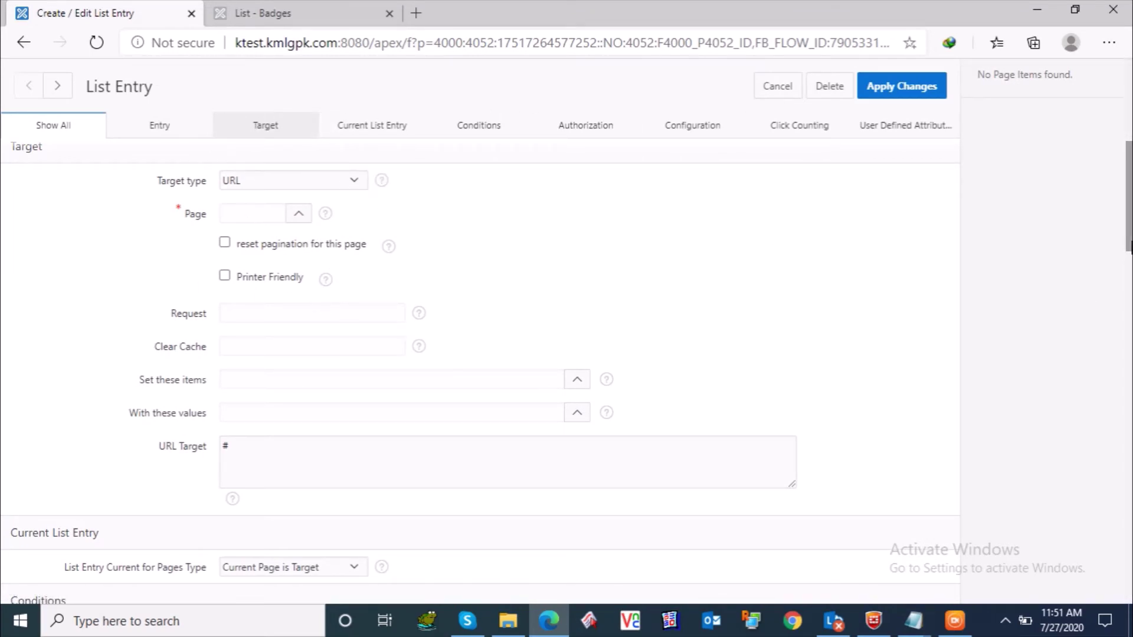
drag(1121, 196, 1121, 227)
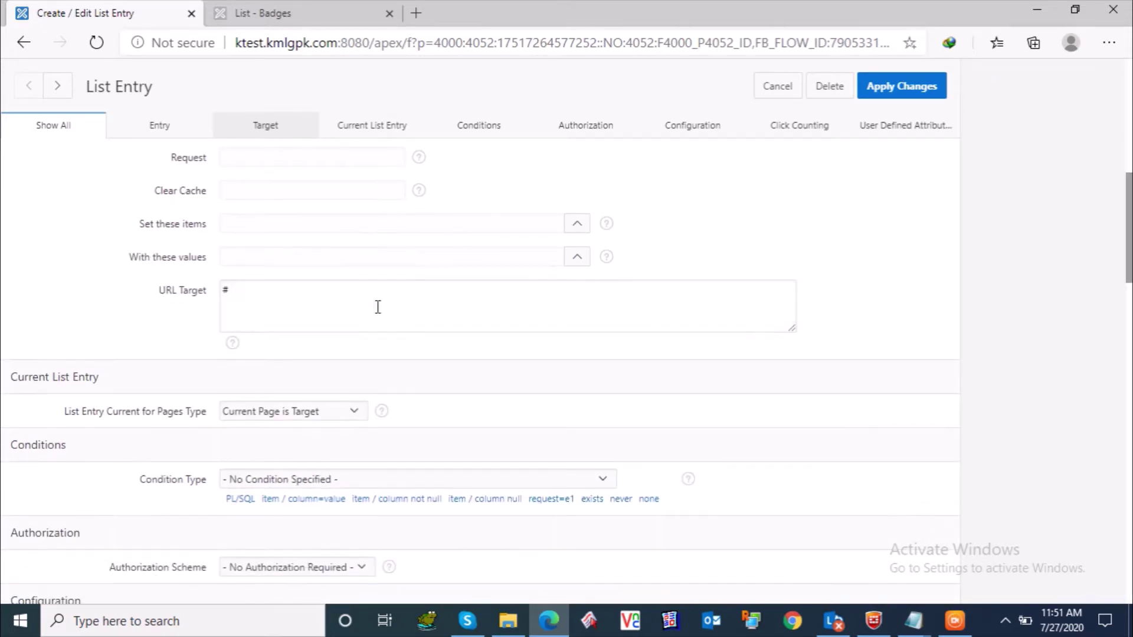
click(340, 307)
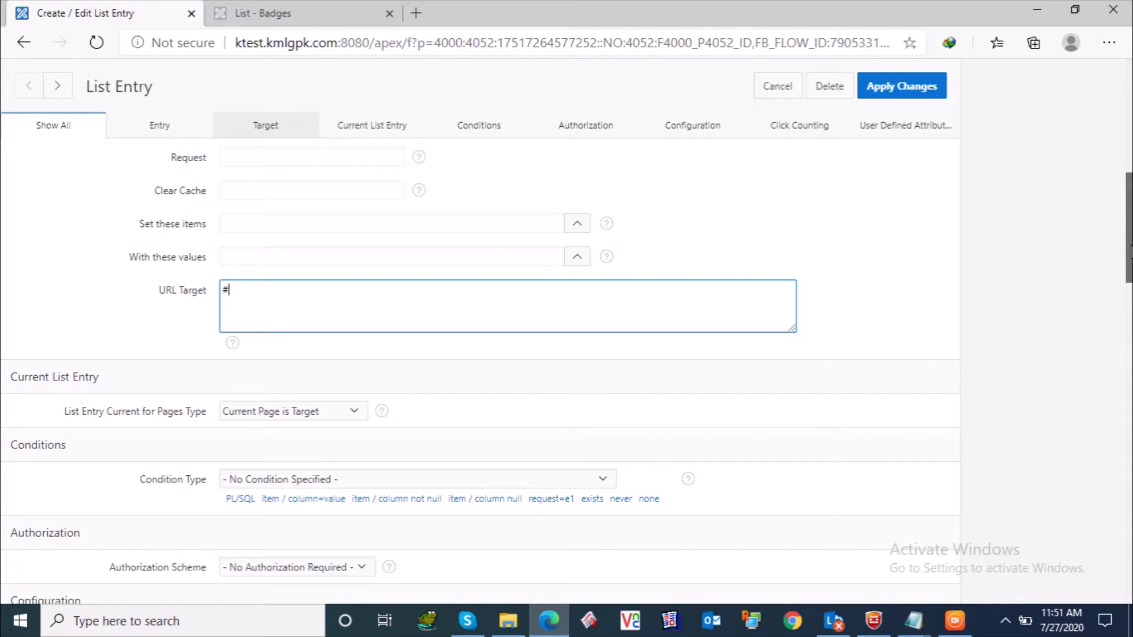
drag(1130, 248, 1130, 282)
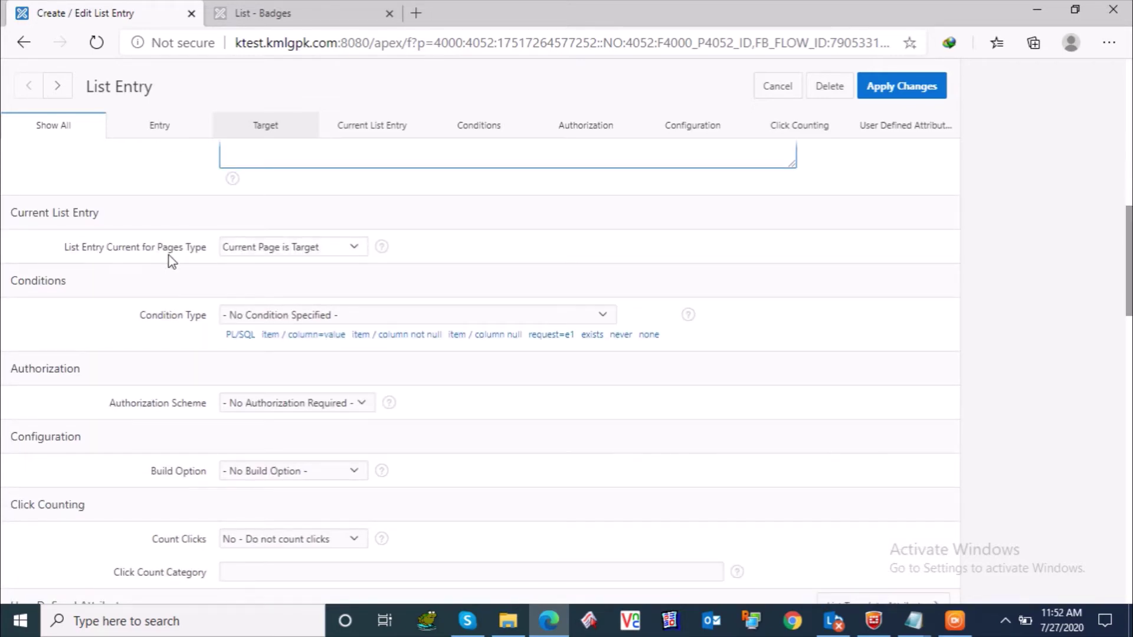
click(361, 247)
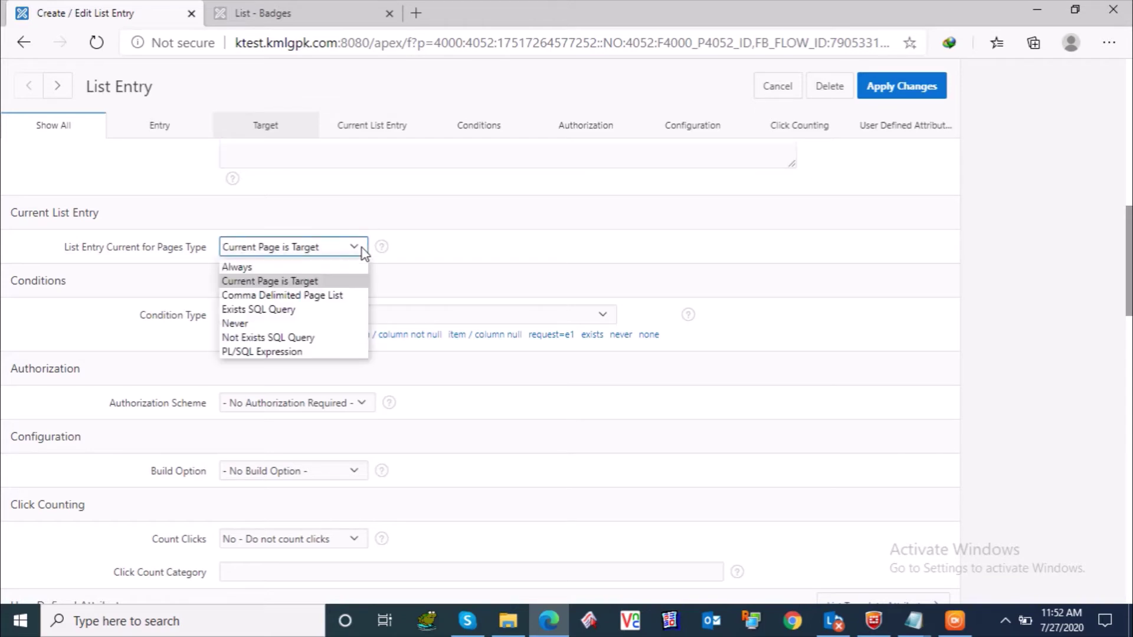
click(315, 282)
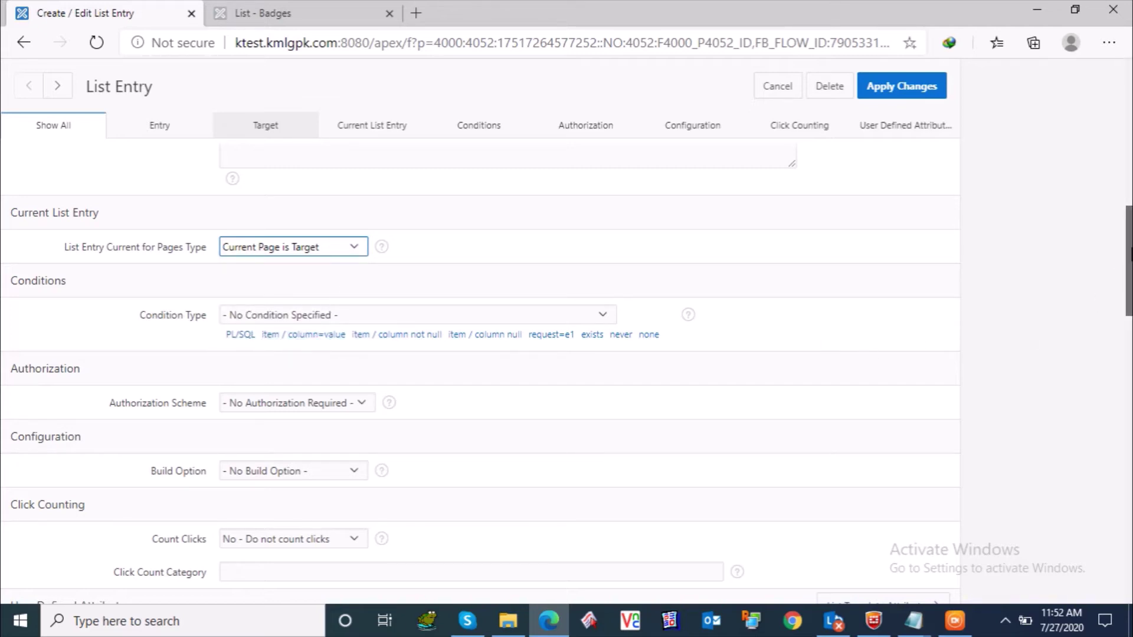
drag(1130, 254, 1130, 130)
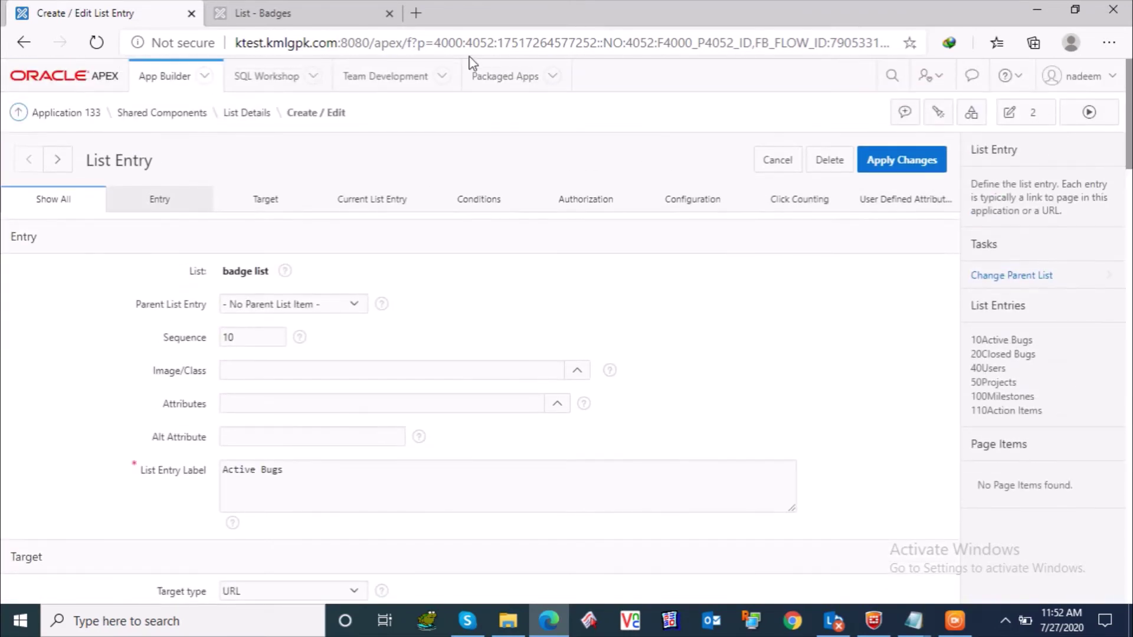
click(253, 115)
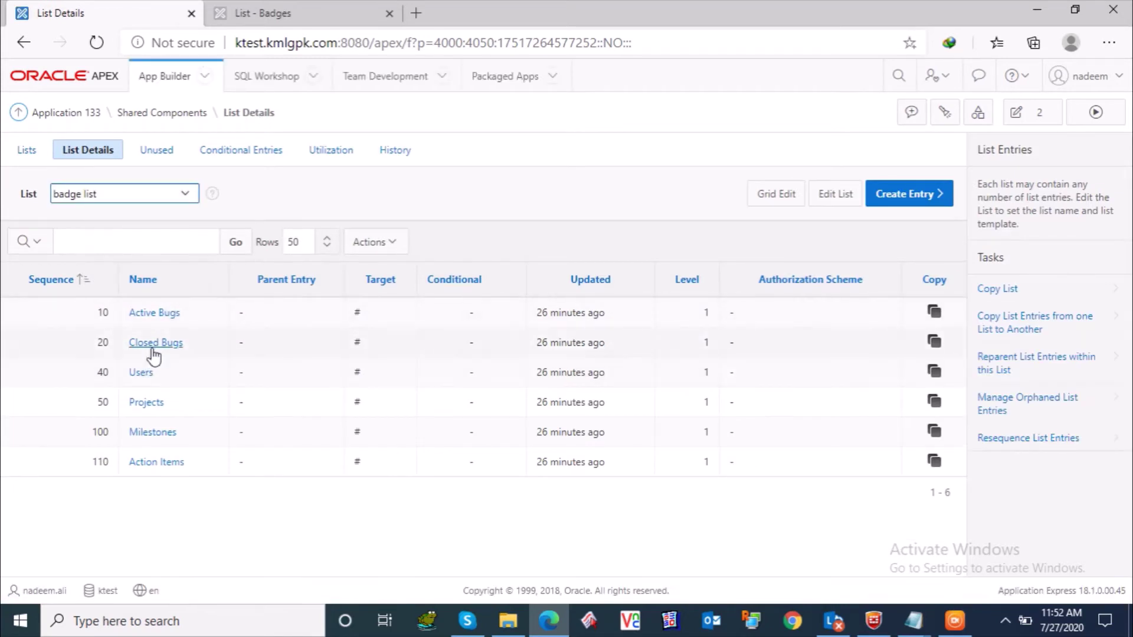
Examine the Closed Bugs entry's label, current list entry and condition settings, and return to Shared Components.
click(154, 353)
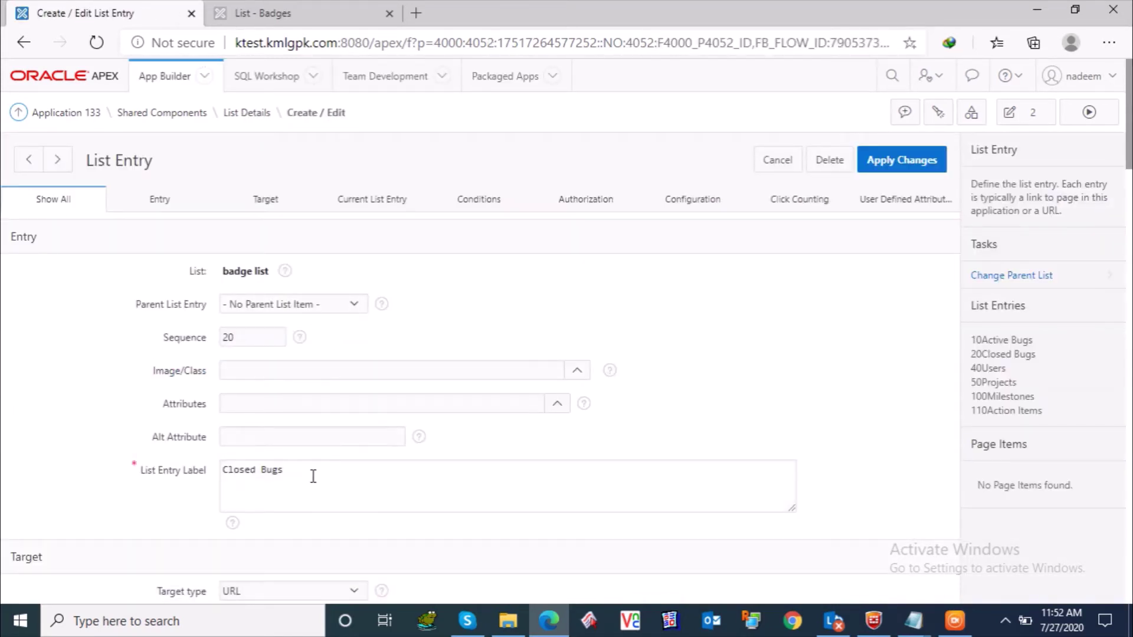
click(313, 476)
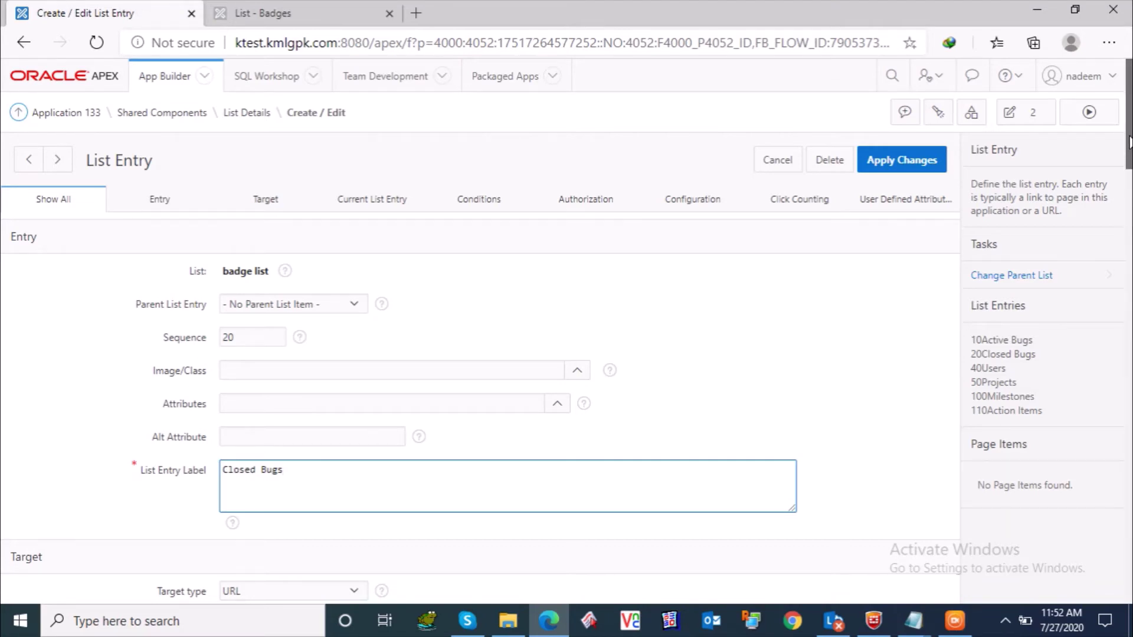
drag(1128, 142, 1130, 295)
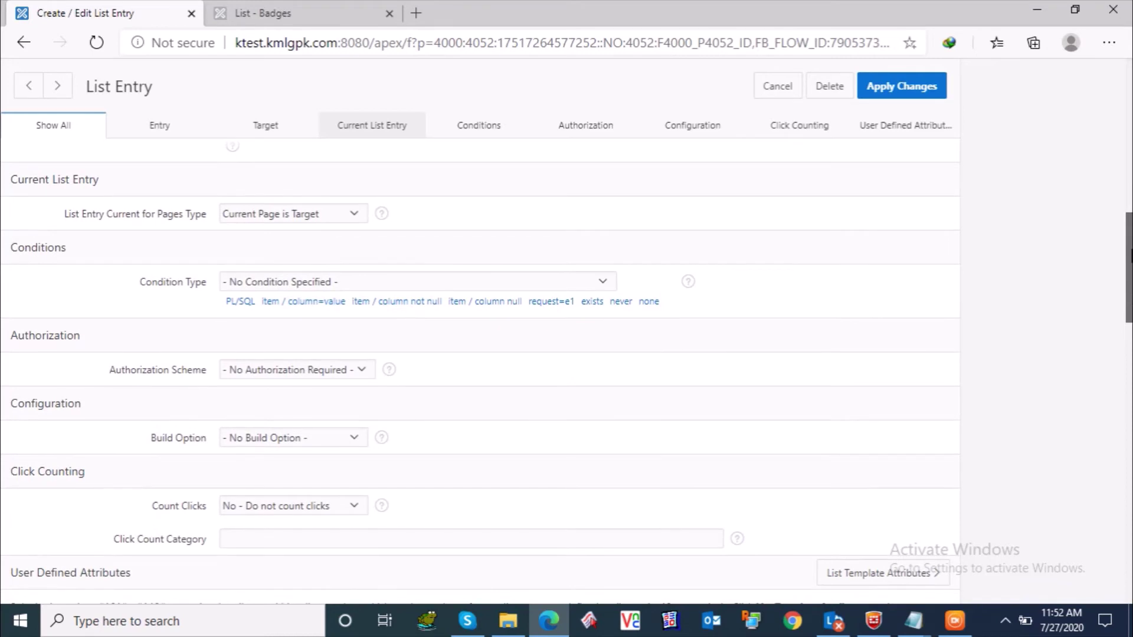
drag(1130, 255, 1131, 83)
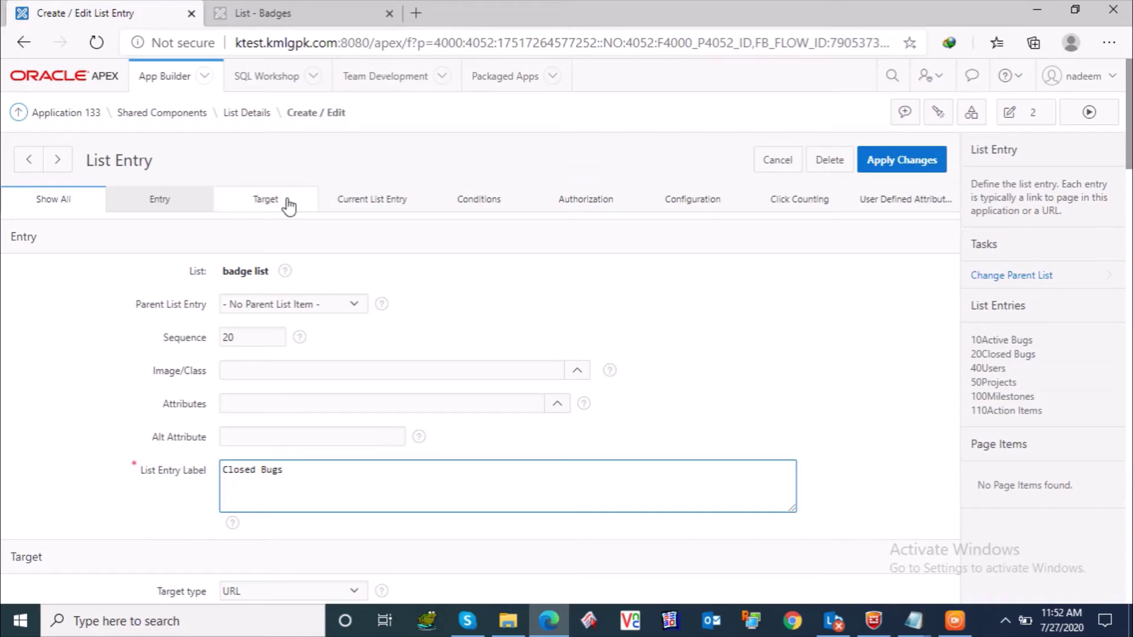
click(256, 116)
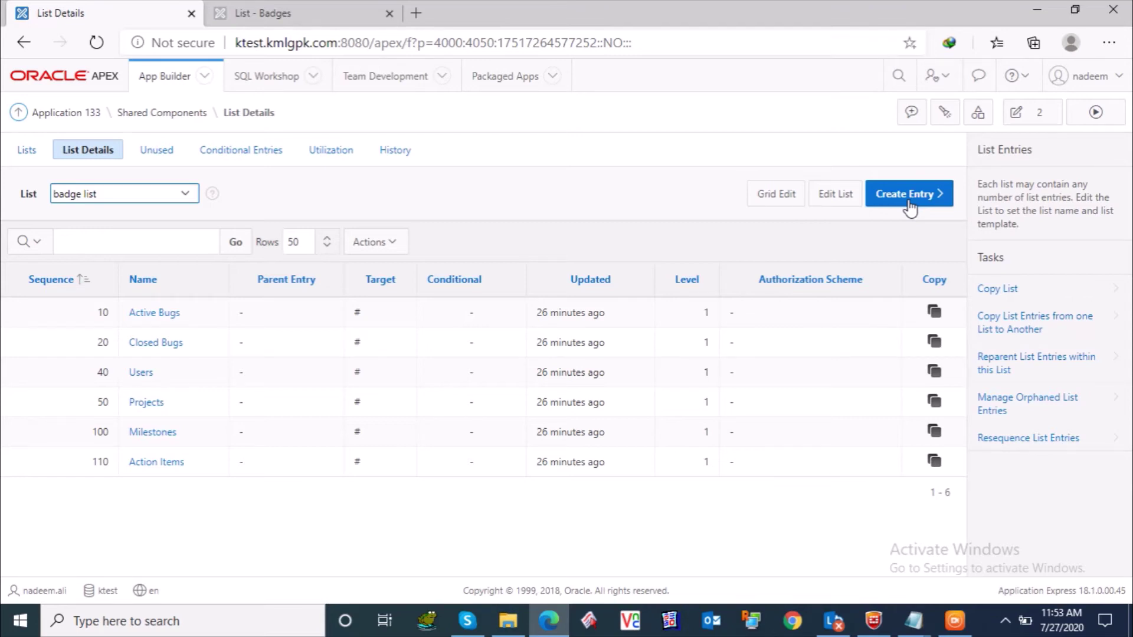
click(169, 118)
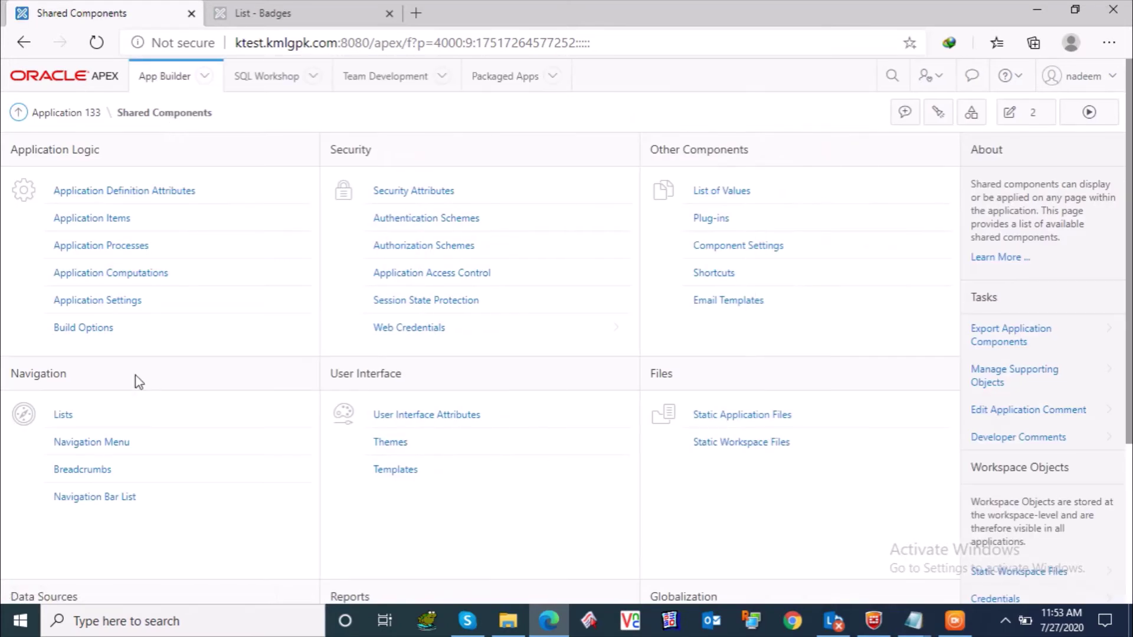
Open the badge list and examine its Action Items entry's label, target and authorization scheme, and return to the list details.
click(66, 422)
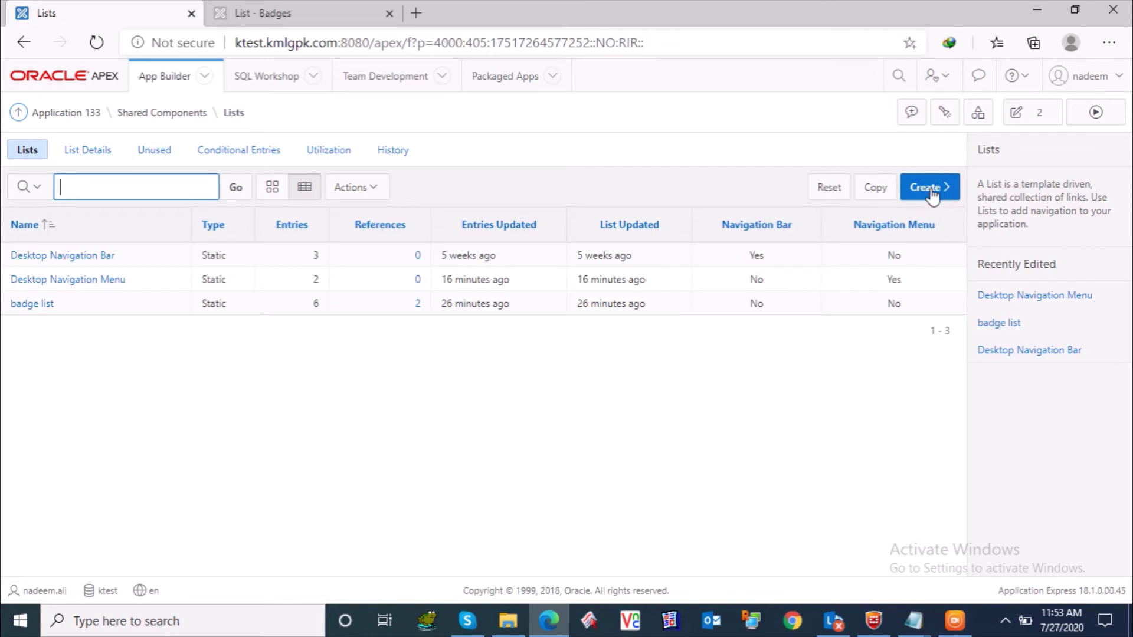
click(34, 305)
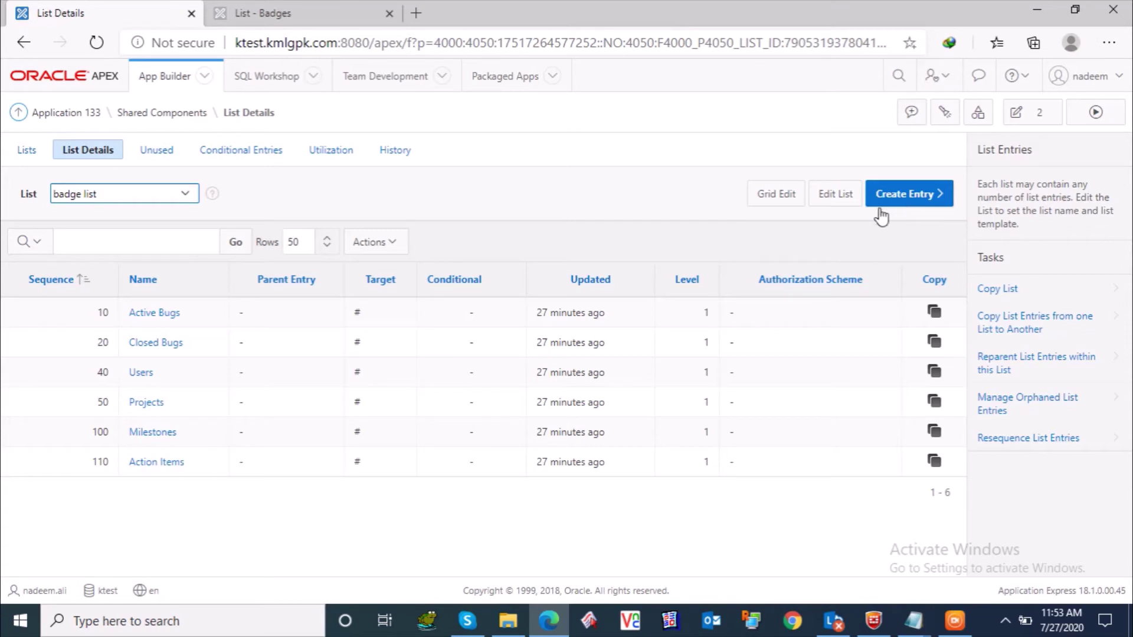
click(179, 463)
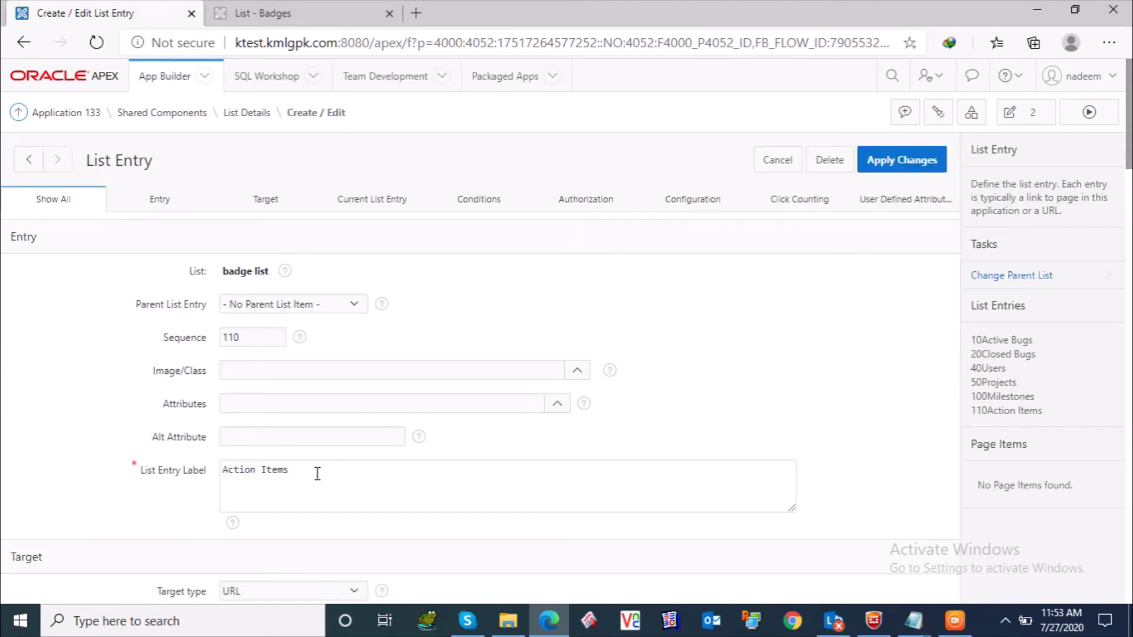
click(317, 474)
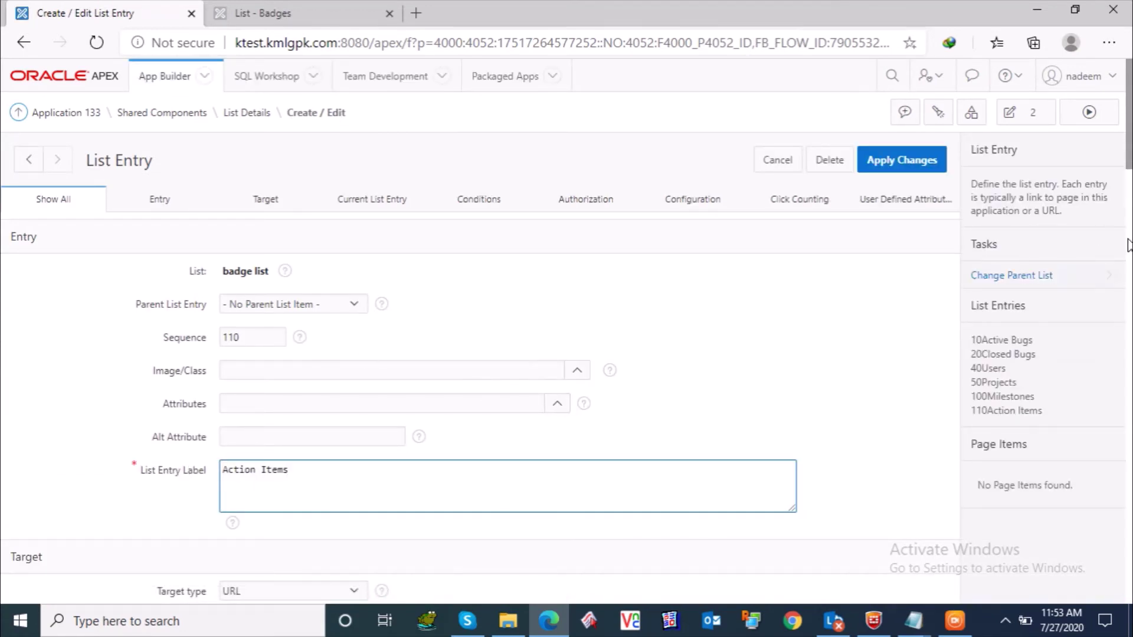
drag(1130, 122, 1130, 198)
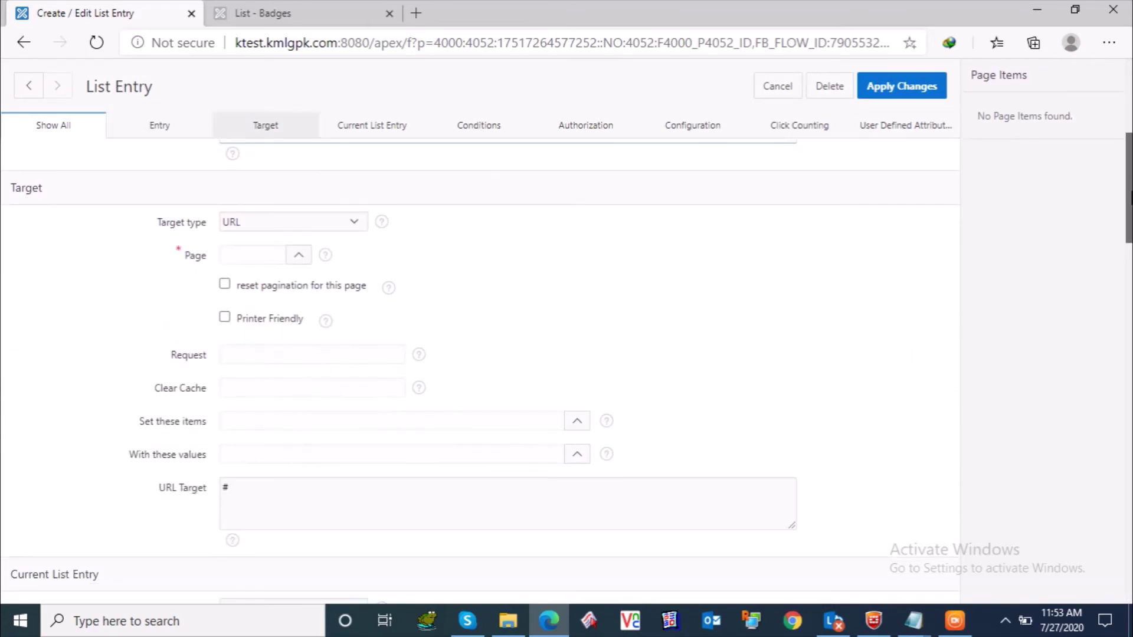
drag(1130, 167, 1130, 94)
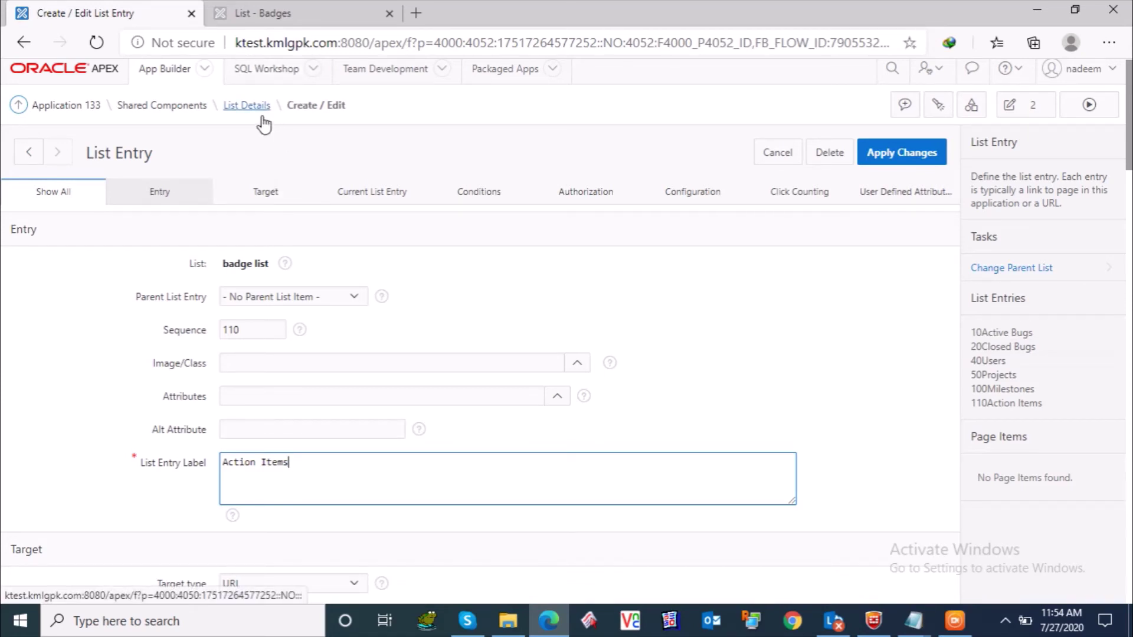
click(594, 201)
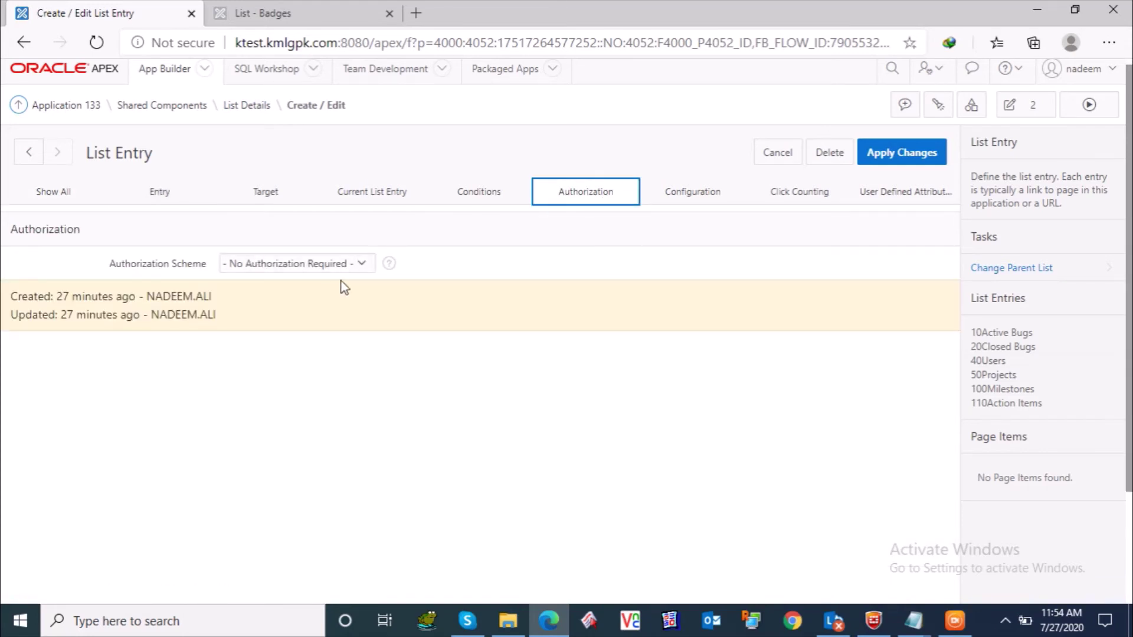
click(246, 107)
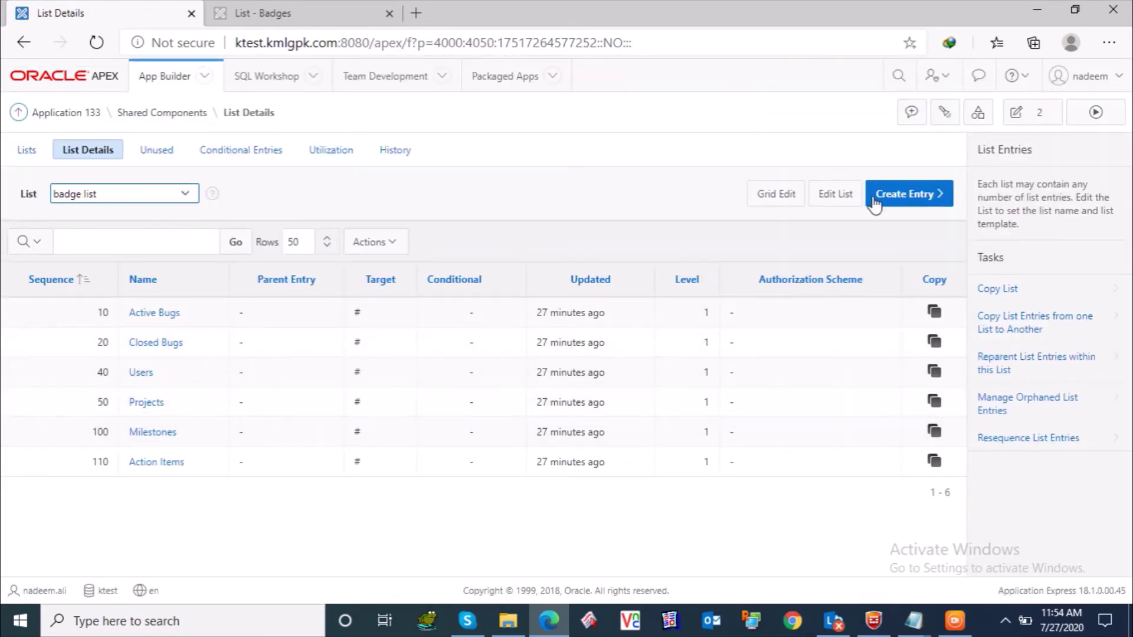
Open page 2 for editing from the running List - Badges page and examine its three nested regions' types and sources.
click(302, 13)
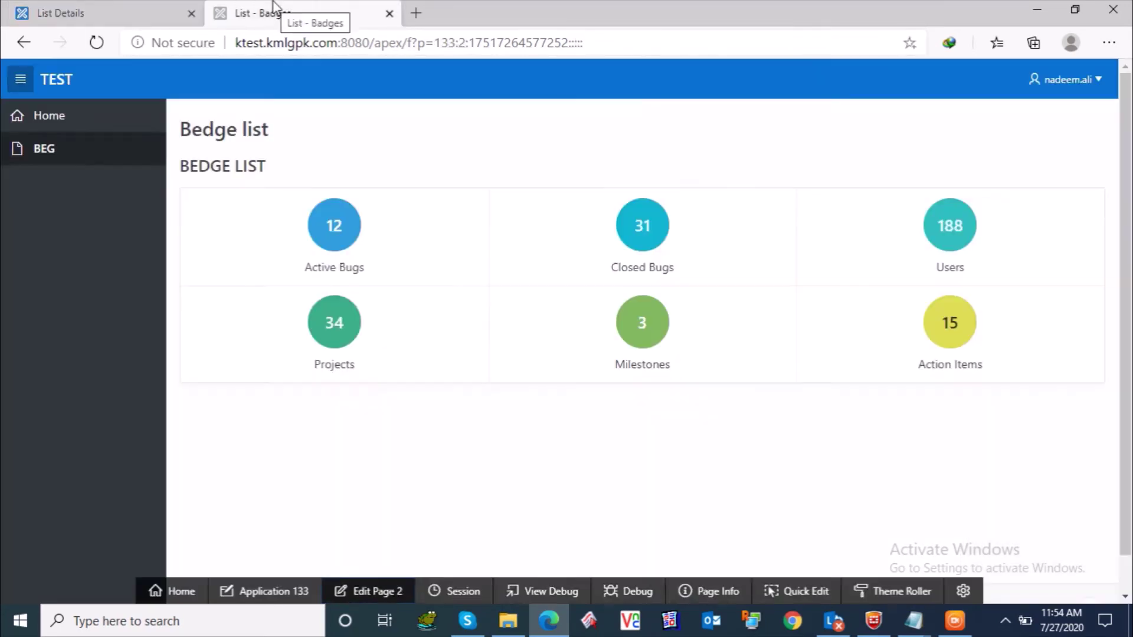
click(373, 591)
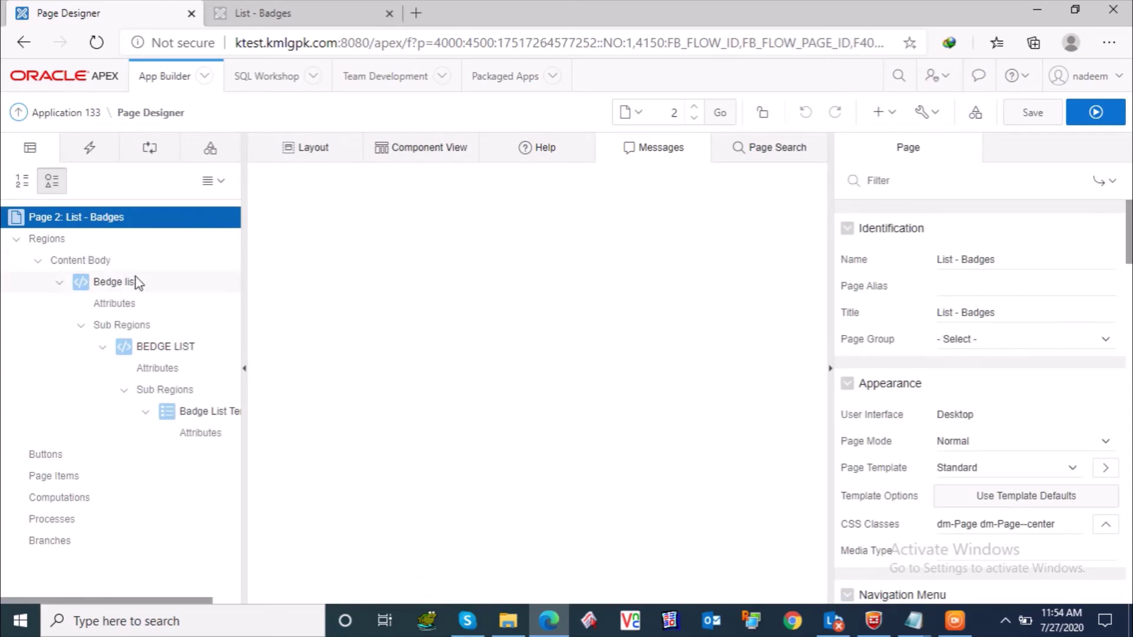
click(118, 287)
click(157, 350)
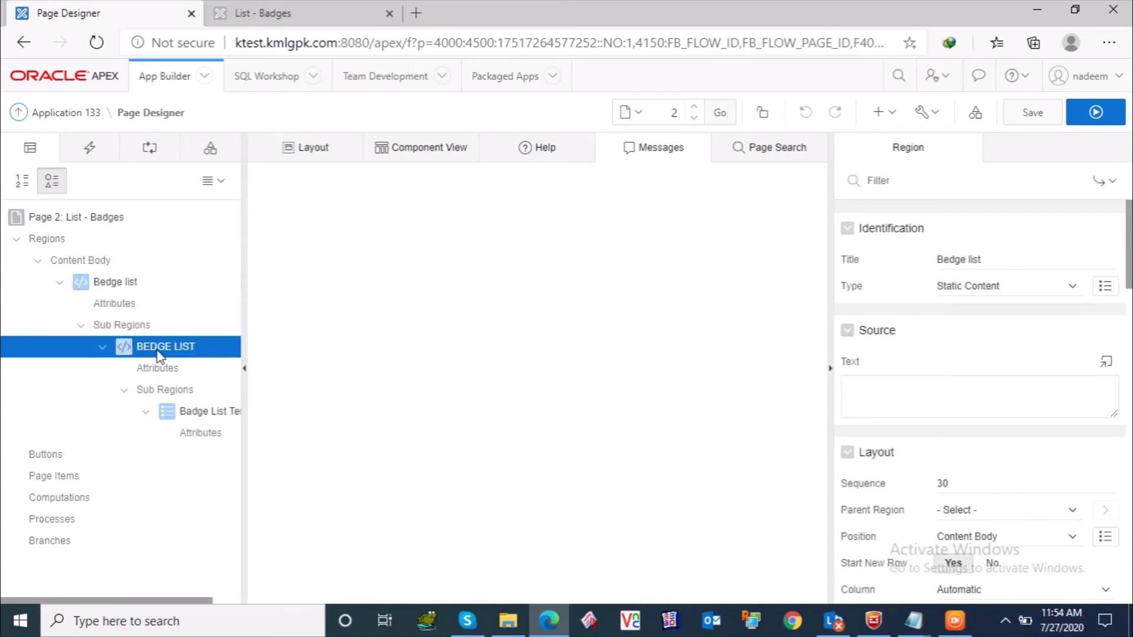
click(1072, 287)
click(1073, 288)
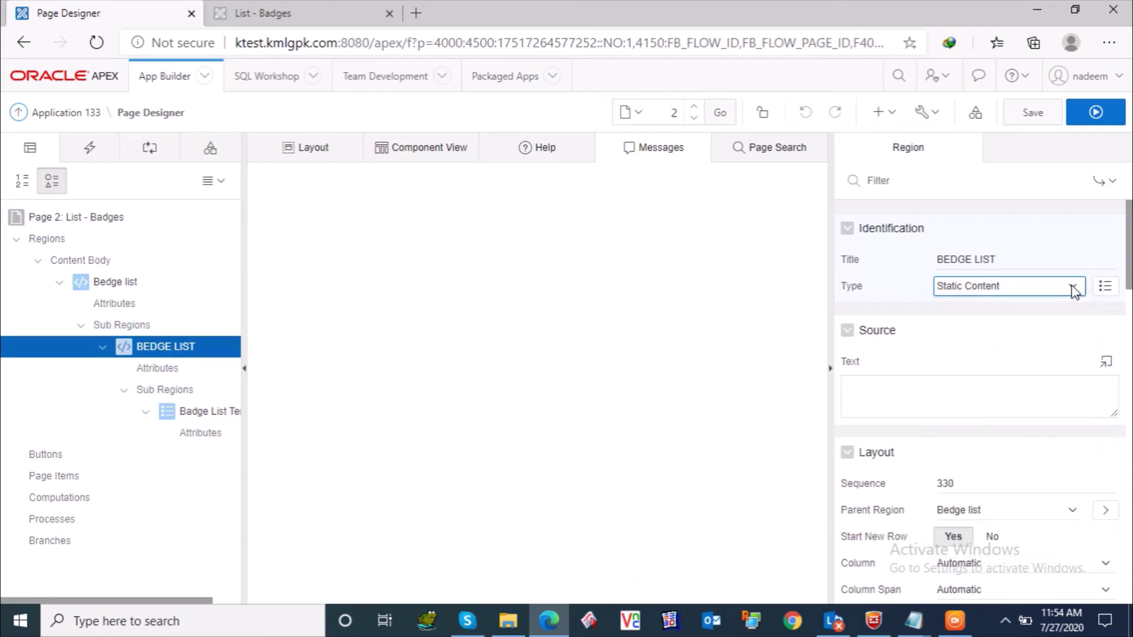
click(202, 416)
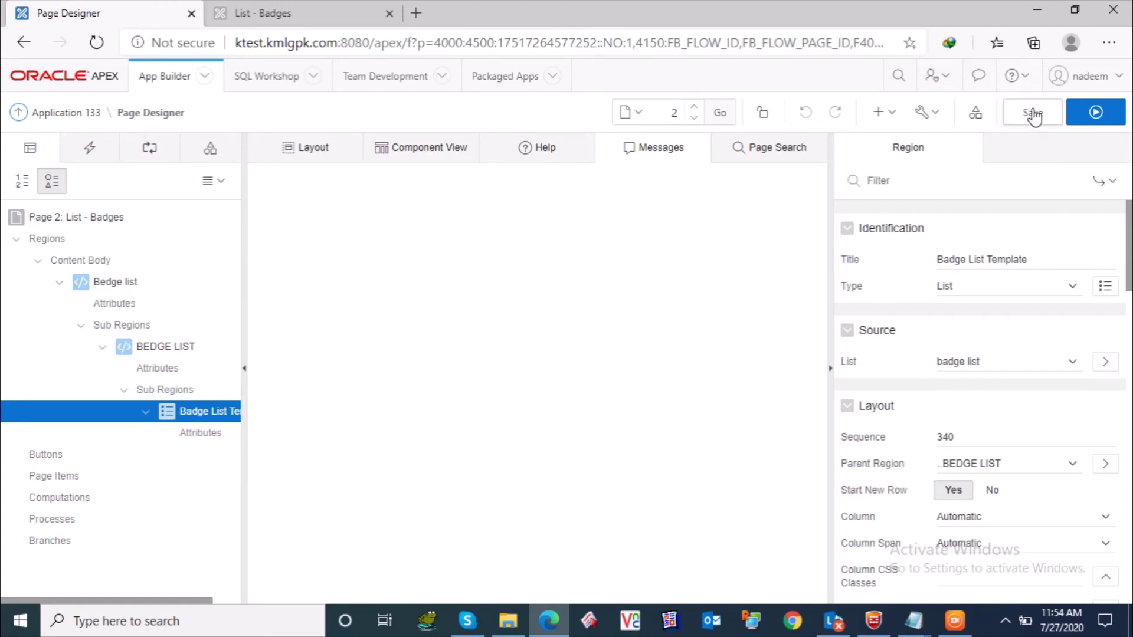
Run the page to view the badge list, and return to Page Designer to examine the BEDGE LIST region's properties.
click(1096, 114)
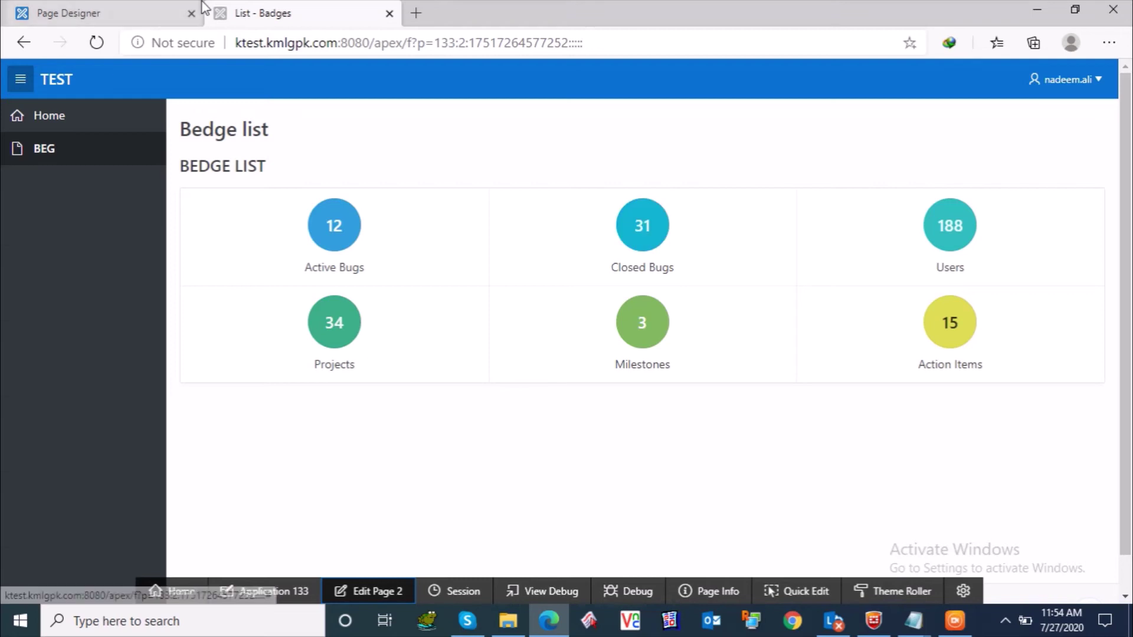
click(113, 8)
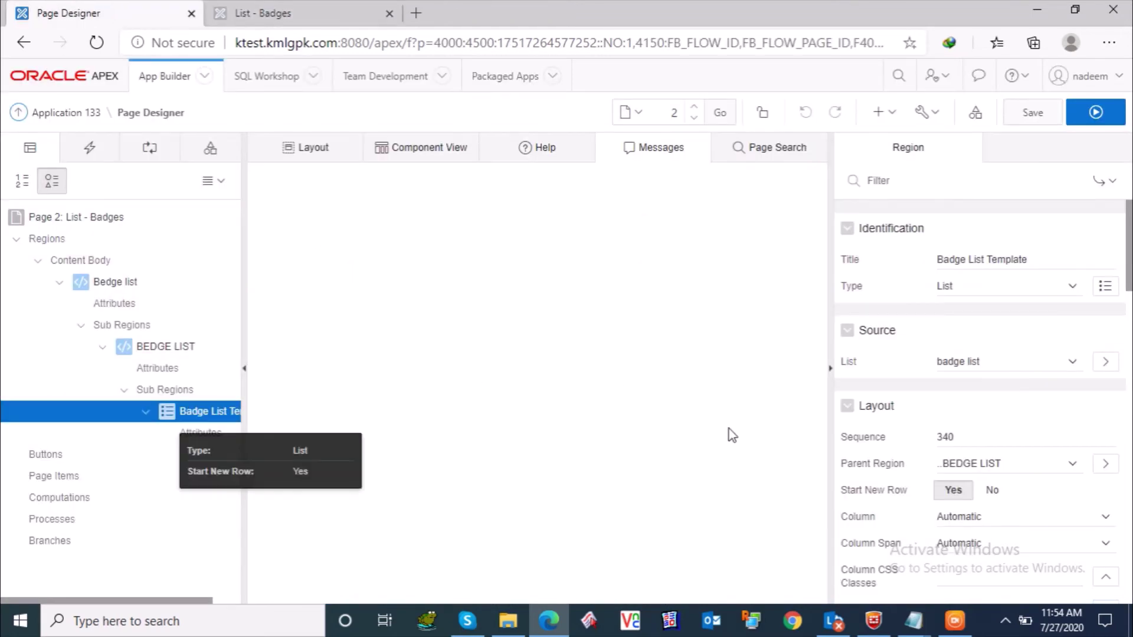
click(176, 348)
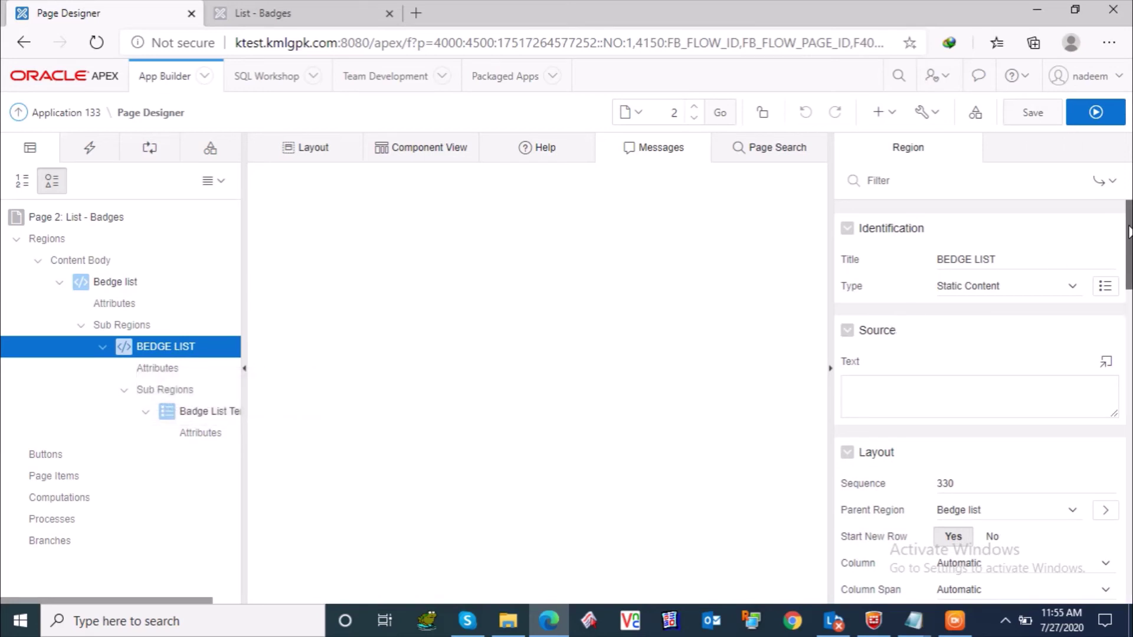
drag(1128, 232, 456, 106)
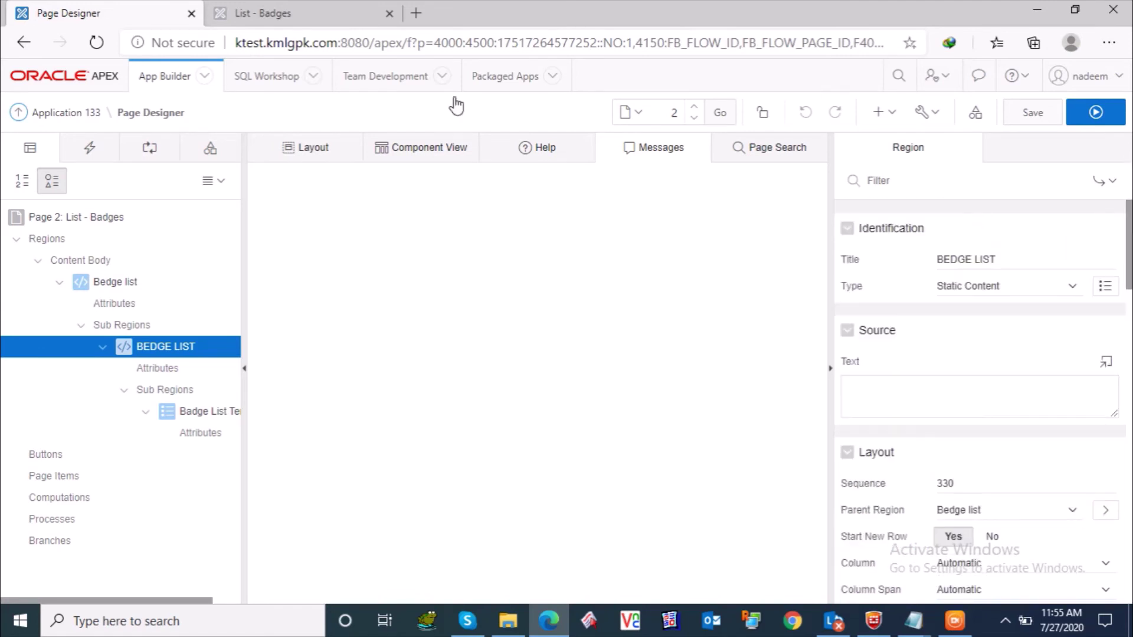
Copy the List - Badges page's CSS classes, dm-Page dm-Page--center, onto a new line of the untitled Notepad note and minimize it.
click(88, 223)
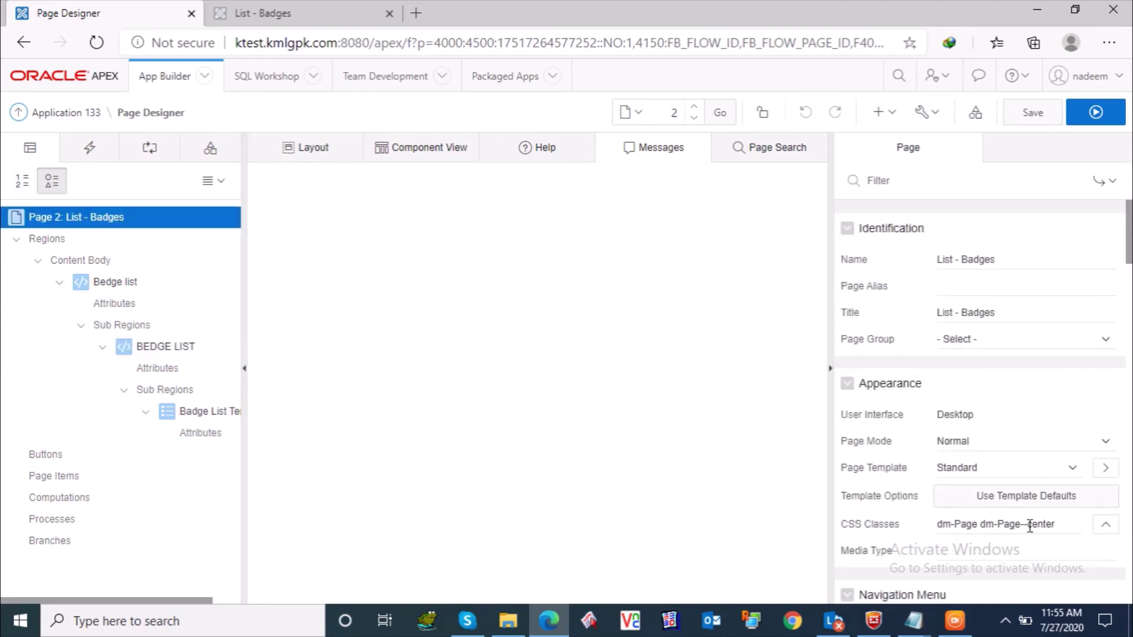
click(1068, 528)
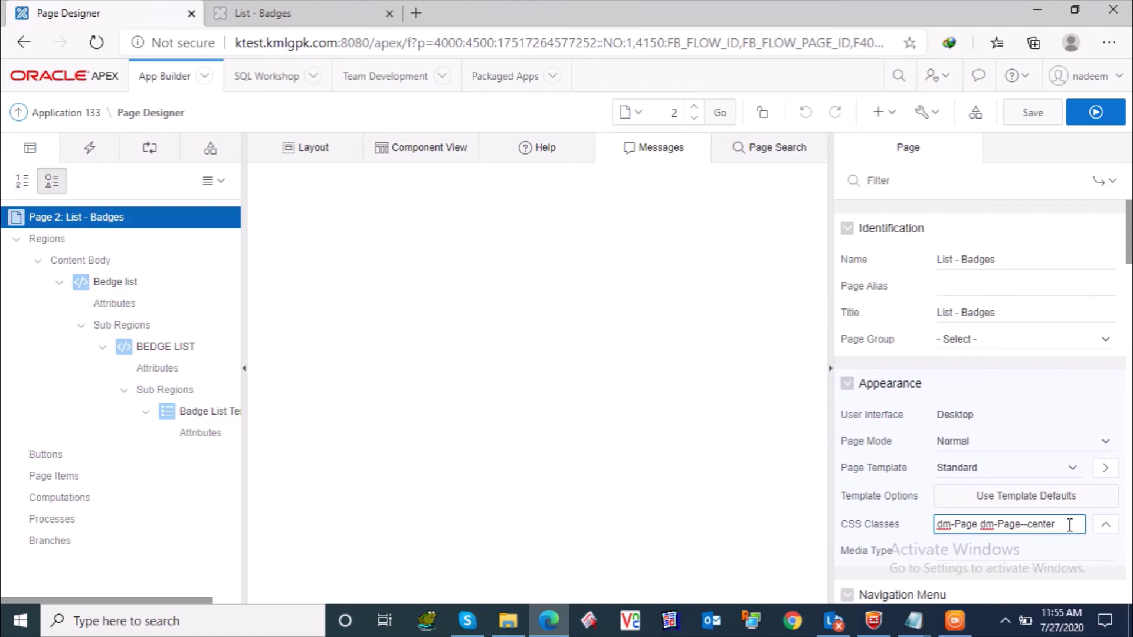
drag(1069, 524, 898, 525)
key(ctrl+c)
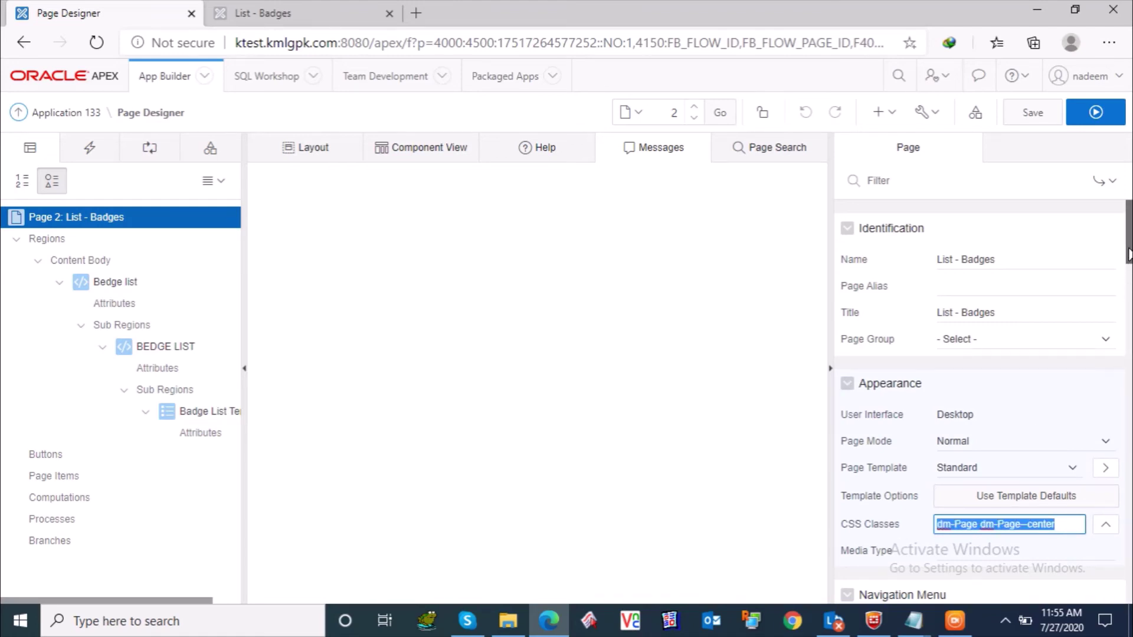
drag(1128, 251, 1128, 285)
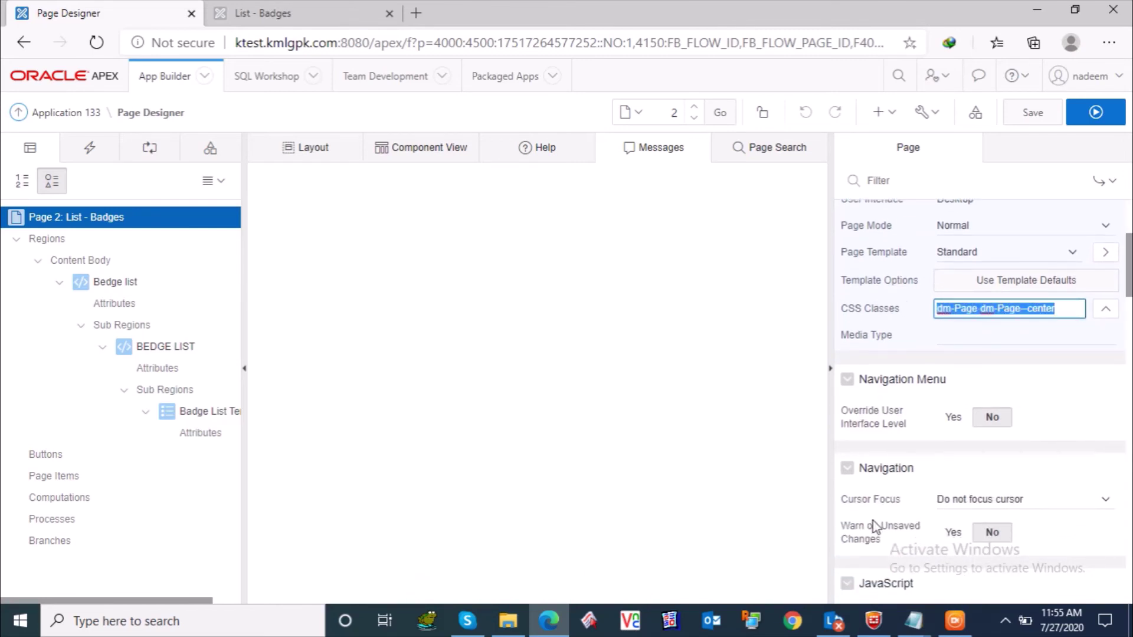
click(913, 620)
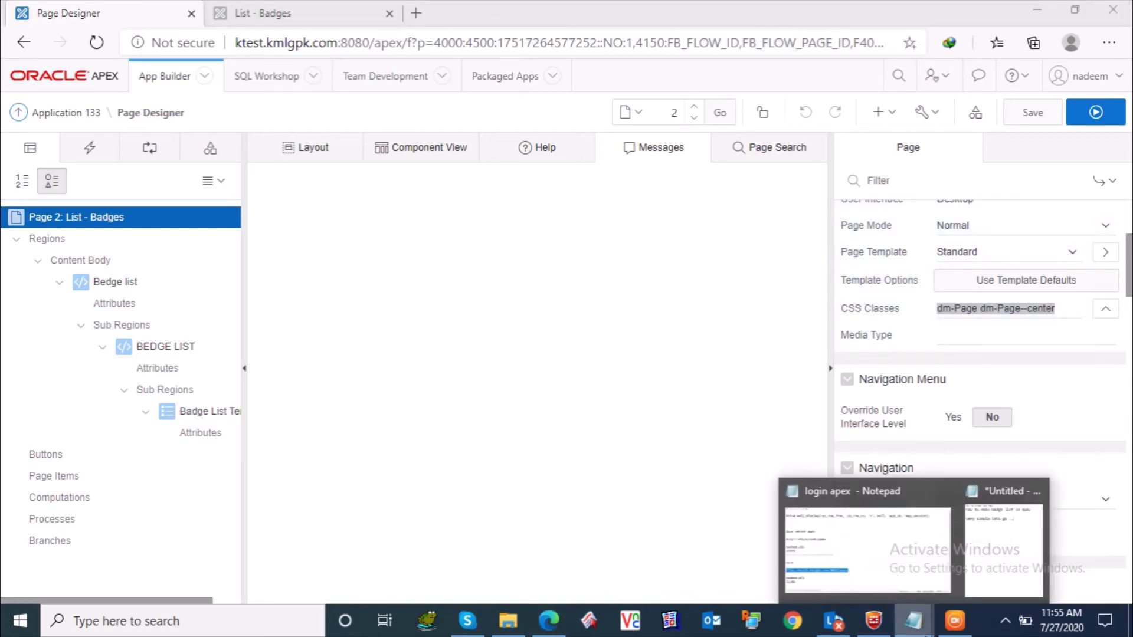
click(991, 549)
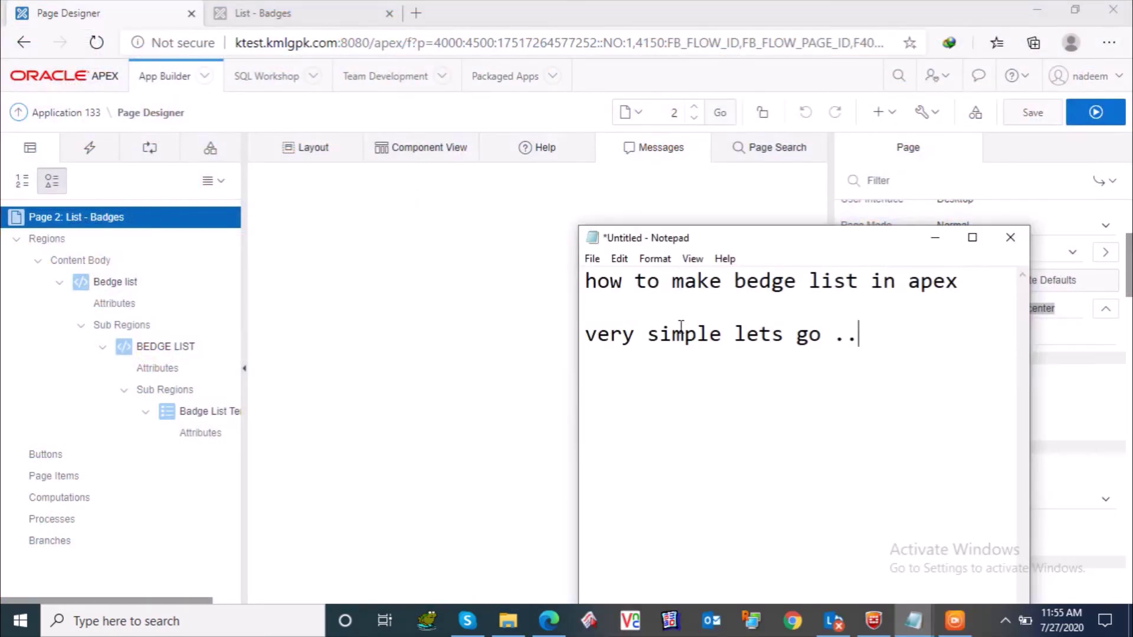
key(Return)
key(ctrl+v)
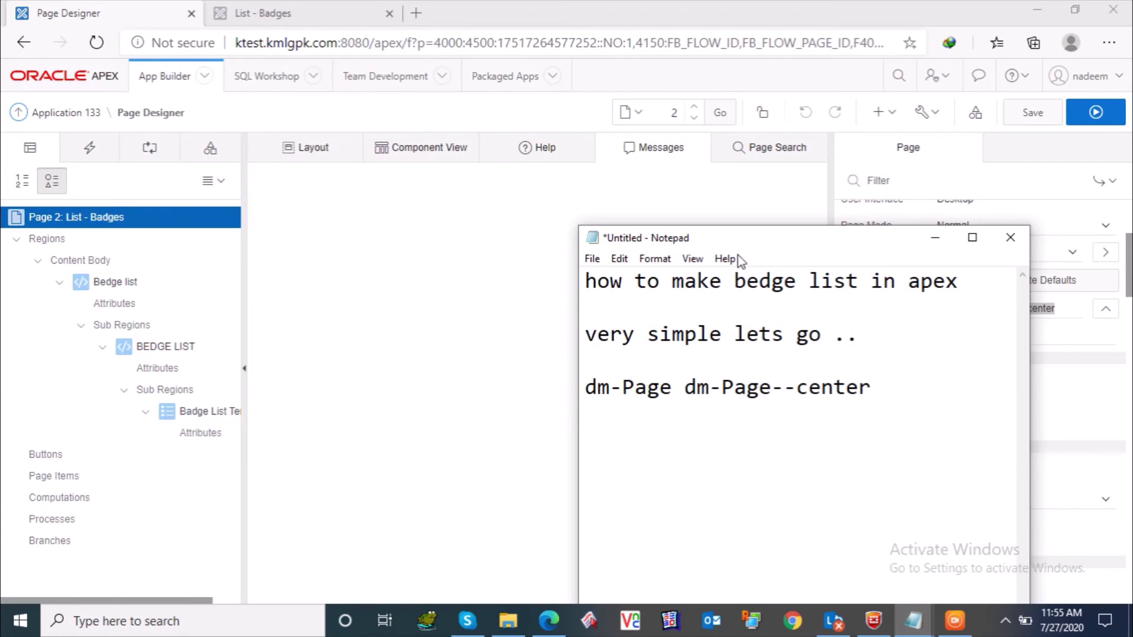
click(937, 239)
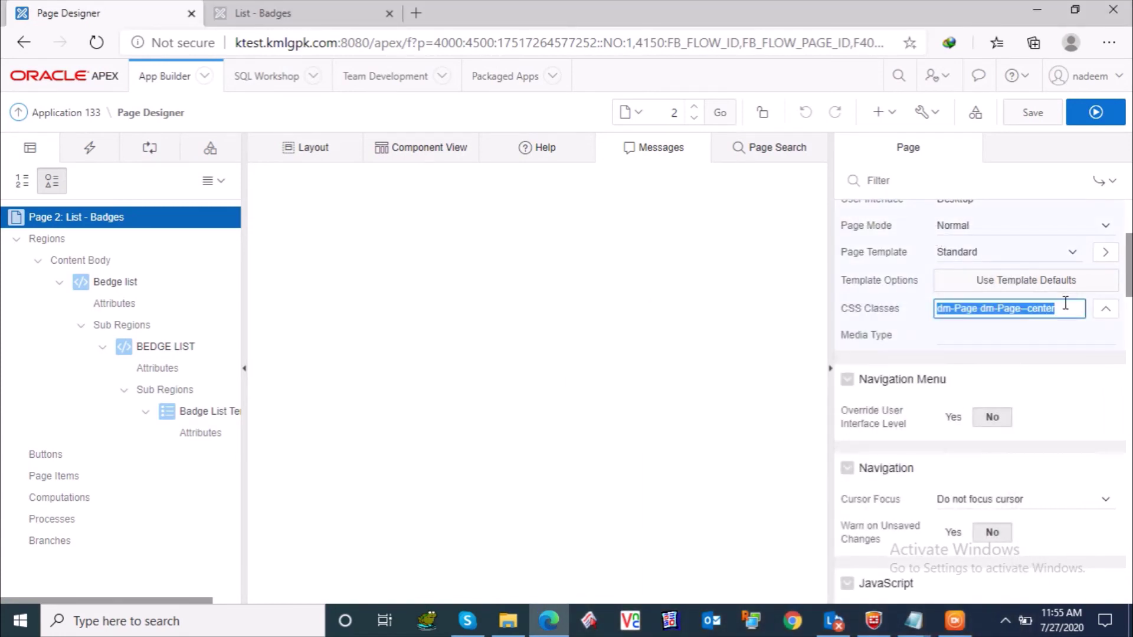
Clear the List - Badges page's CSS Classes and save the page.
click(1065, 302)
key(BackSpace)
key(BackSpace)
key(BackSpace)
key(BackSpace)
key(BackSpace)
key(BackSpace)
key(BackSpace)
key(BackSpace)
key(BackSpace)
key(BackSpace)
key(BackSpace)
key(BackSpace)
key(BackSpace)
key(BackSpace)
key(BackSpace)
key(BackSpace)
key(BackSpace)
key(BackSpace)
key(BackSpace)
key(BackSpace)
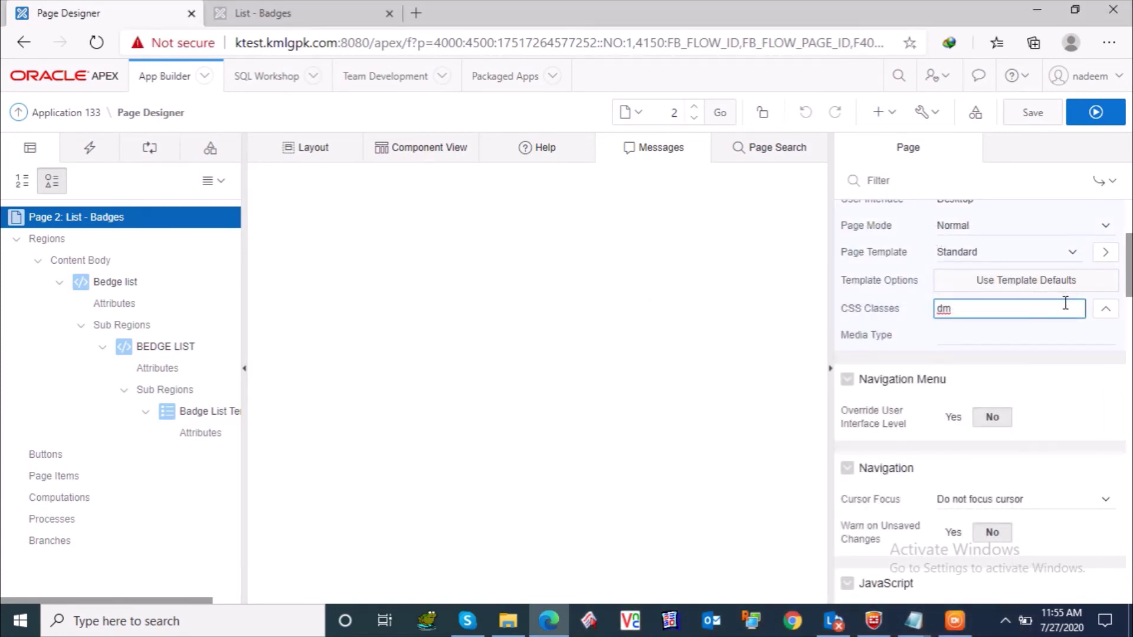
click(1032, 115)
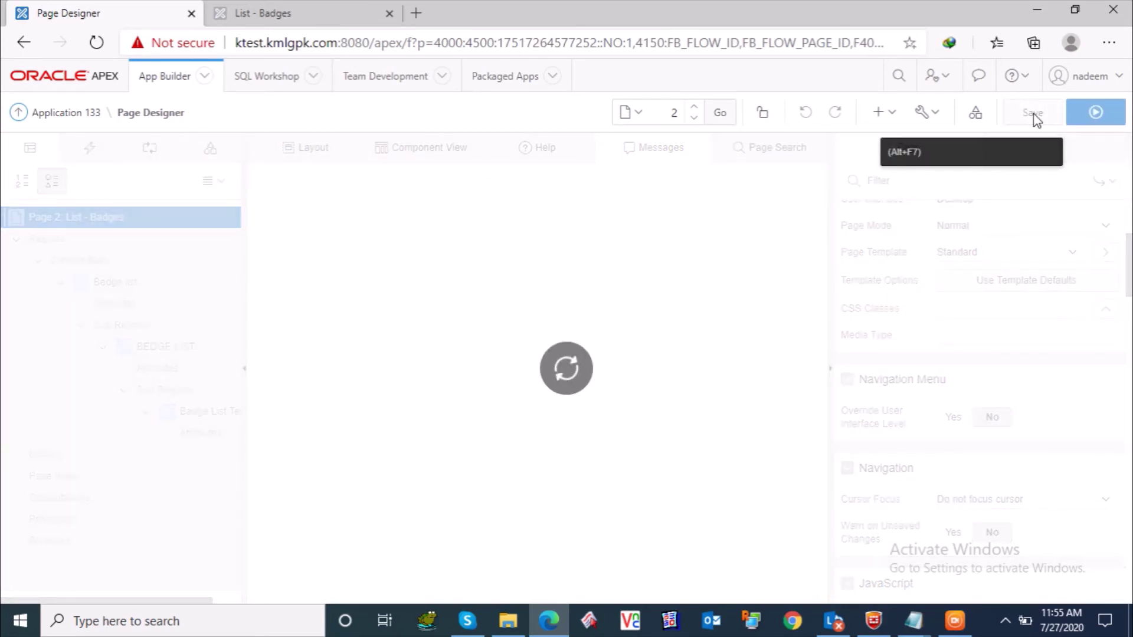
Reload the running List - Badges page to check the badge list without the CSS classes.
click(315, 11)
click(428, 47)
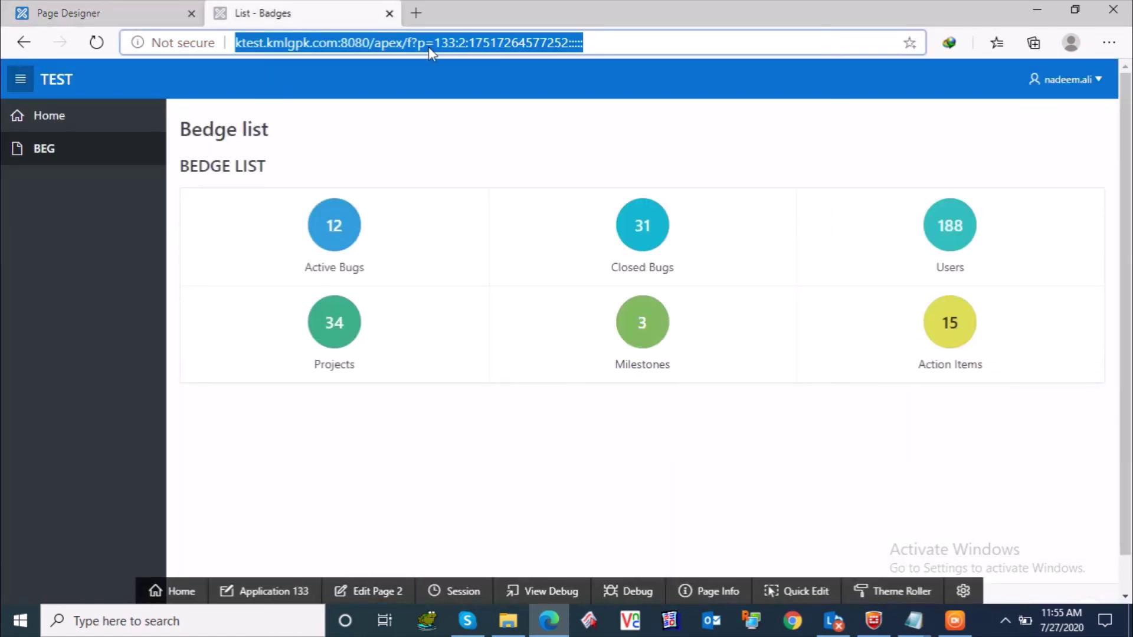
key(Return)
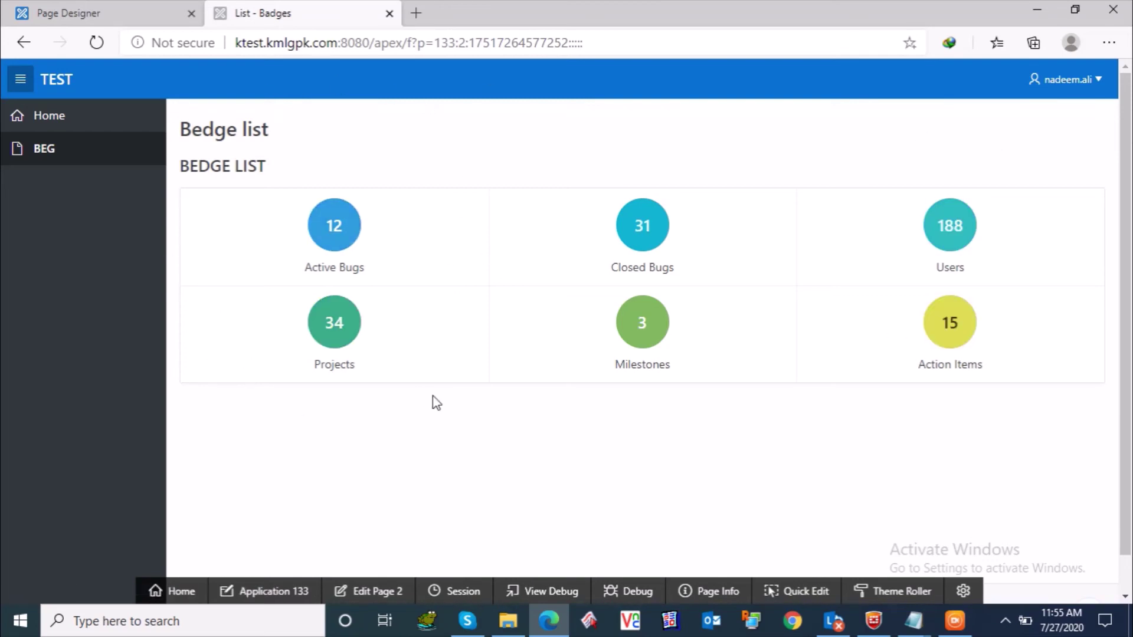
Set the List - Badges page's Media Type to dm-Page dm-Page--center in Page Designer and save the page.
click(152, 8)
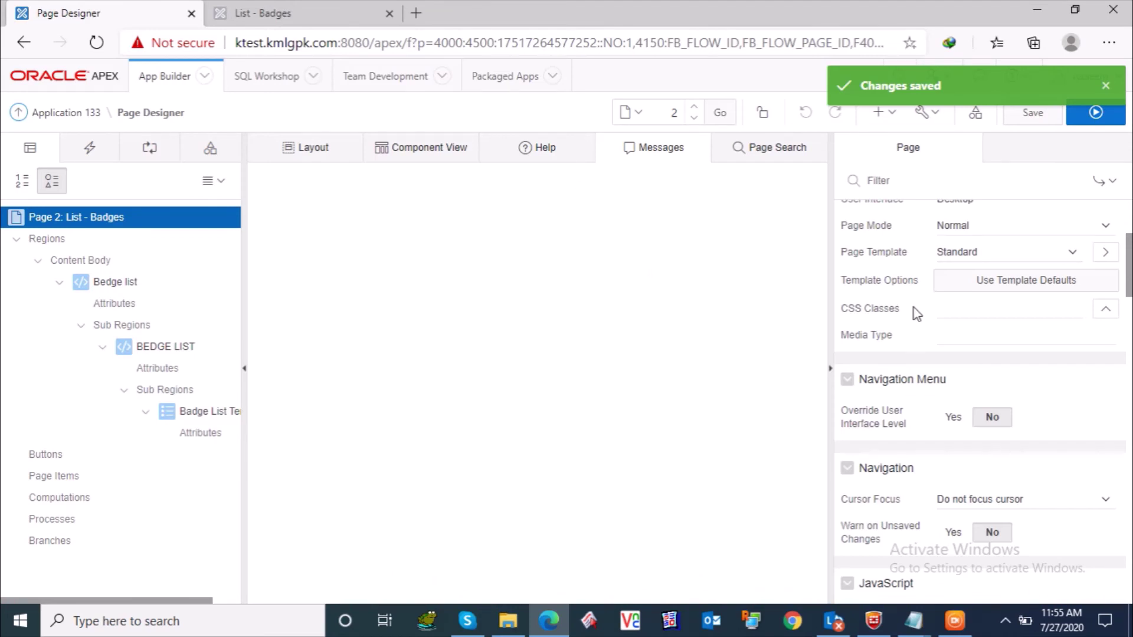
click(1006, 310)
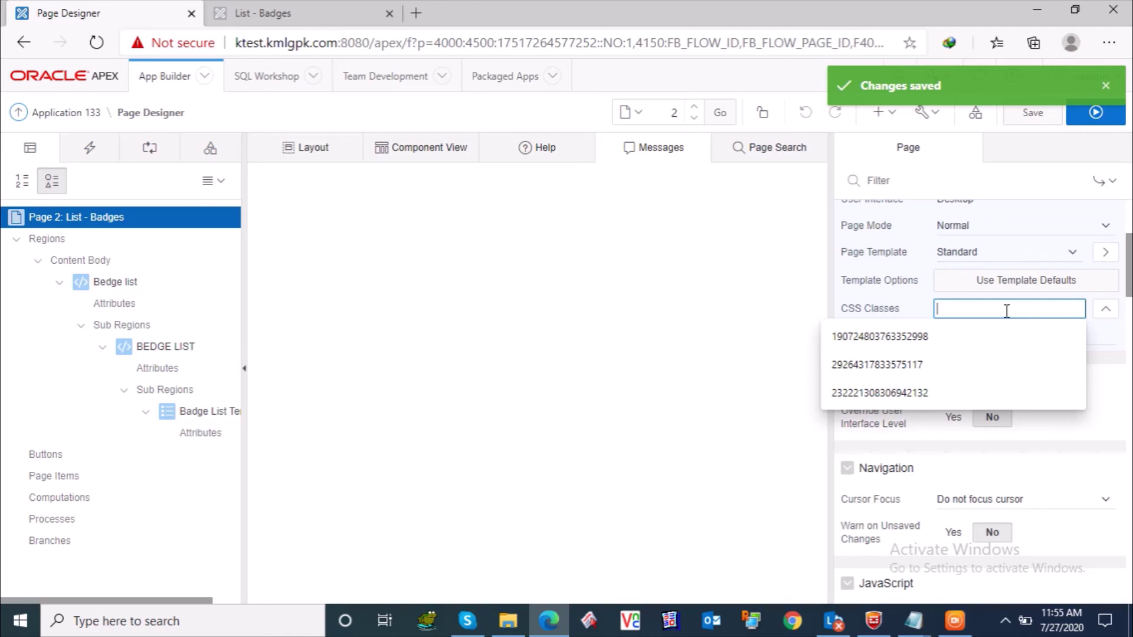
click(1105, 331)
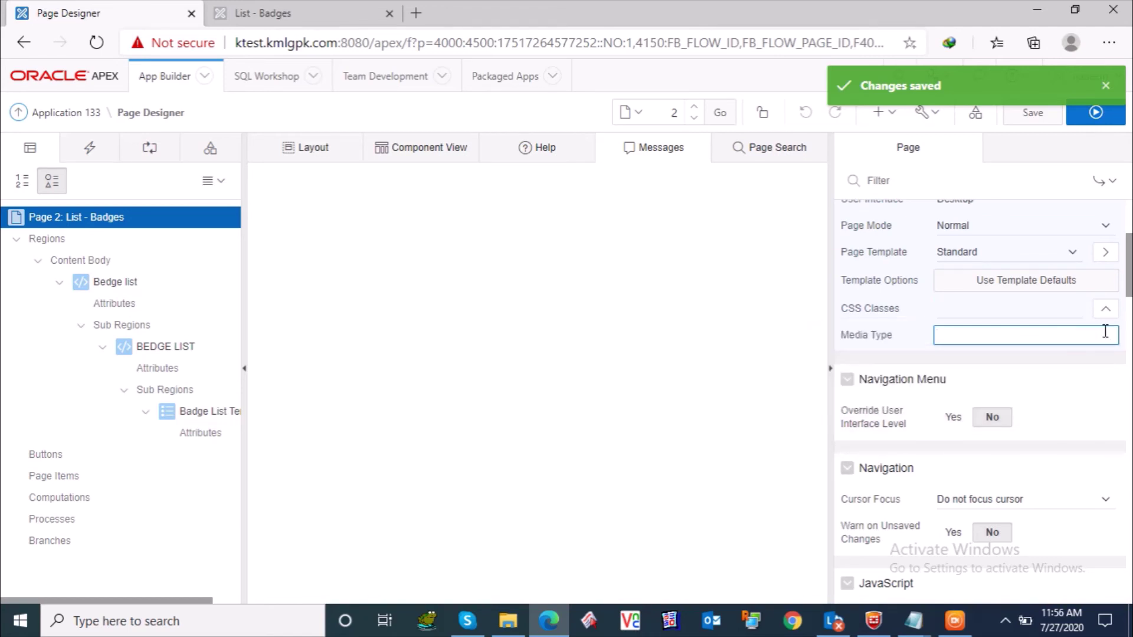
text(dm-Page dm-Page--center)
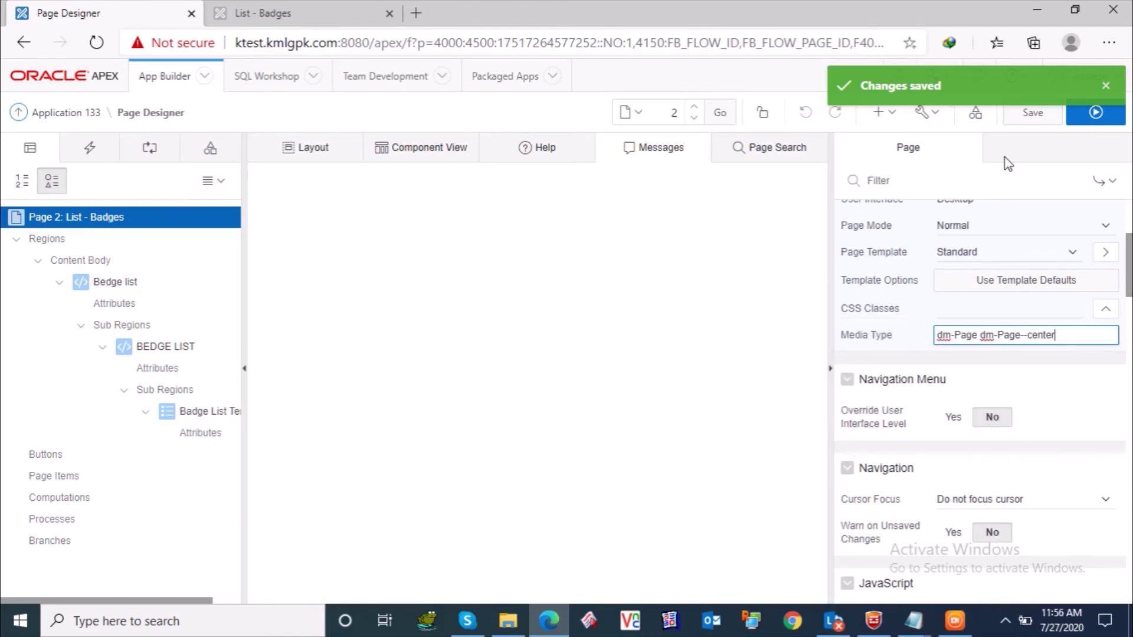
click(1030, 115)
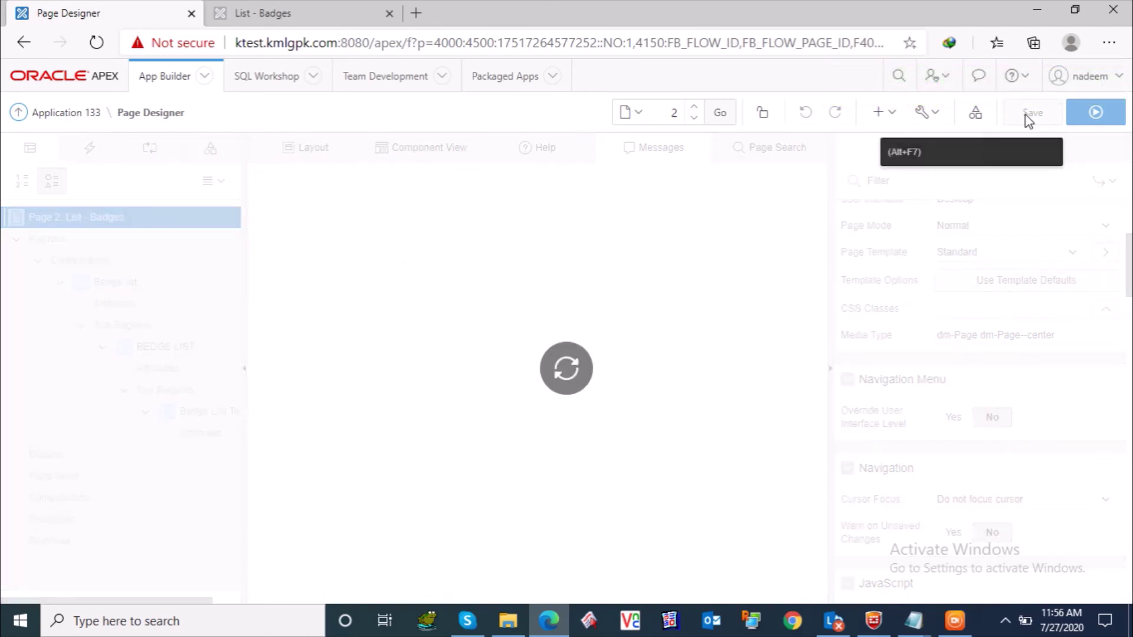
Reload the running List - Badges page to check the badge list with the Media Type value.
click(336, 13)
click(366, 42)
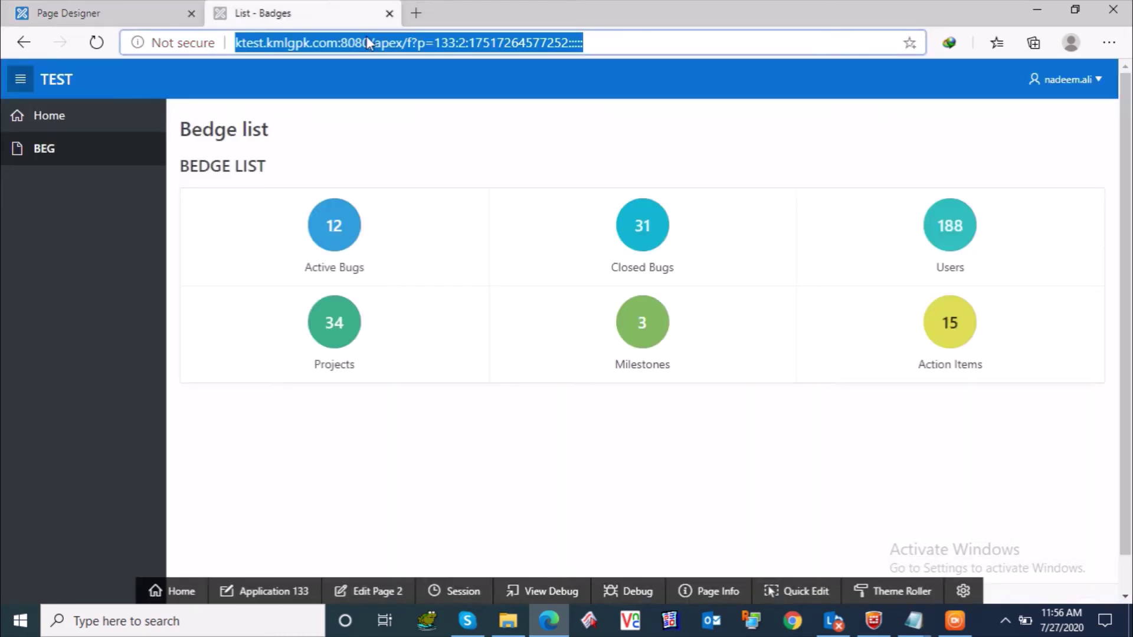
key(Return)
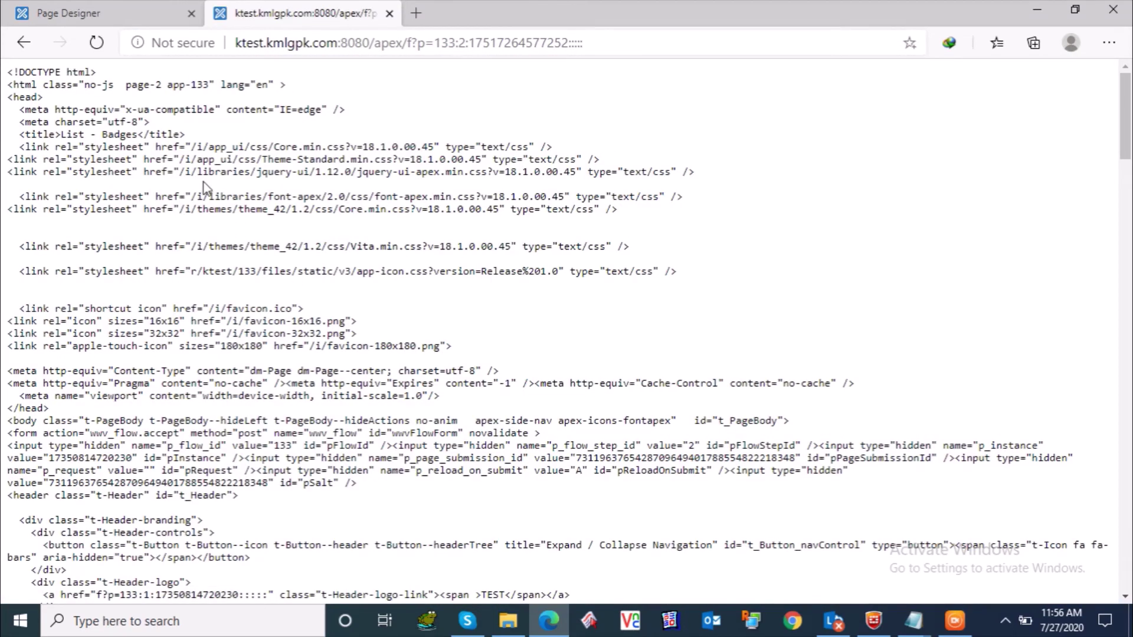
Set the List - Badges page's CSS Classes back to dm-Page dm-Page--center in Page Designer.
click(118, 10)
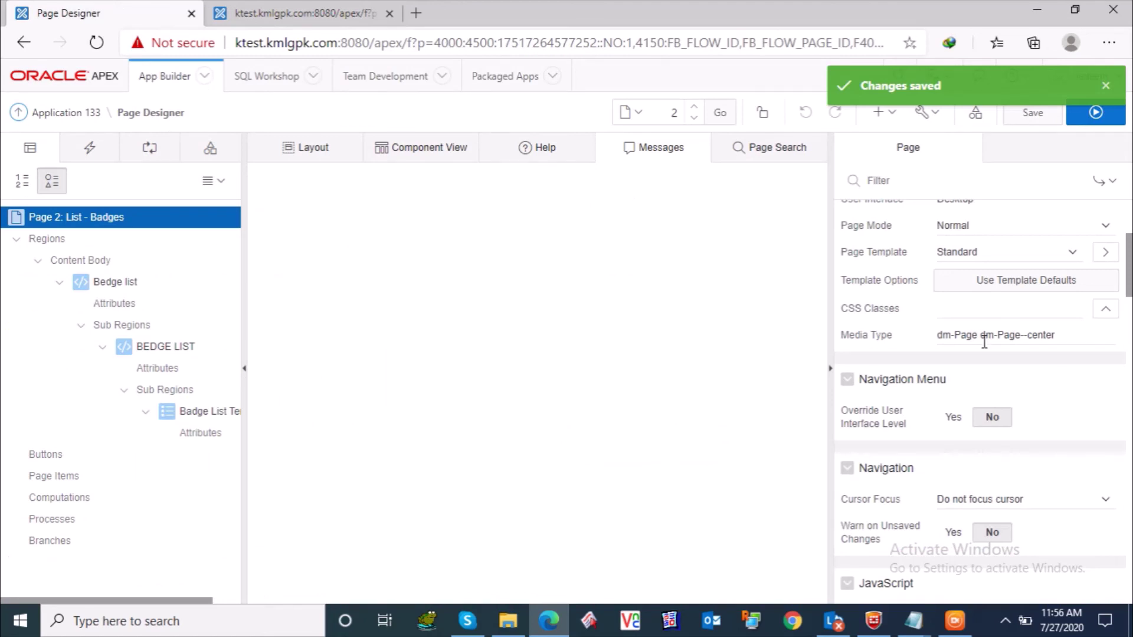
click(1016, 306)
text(dm-Page dm-Page--center)
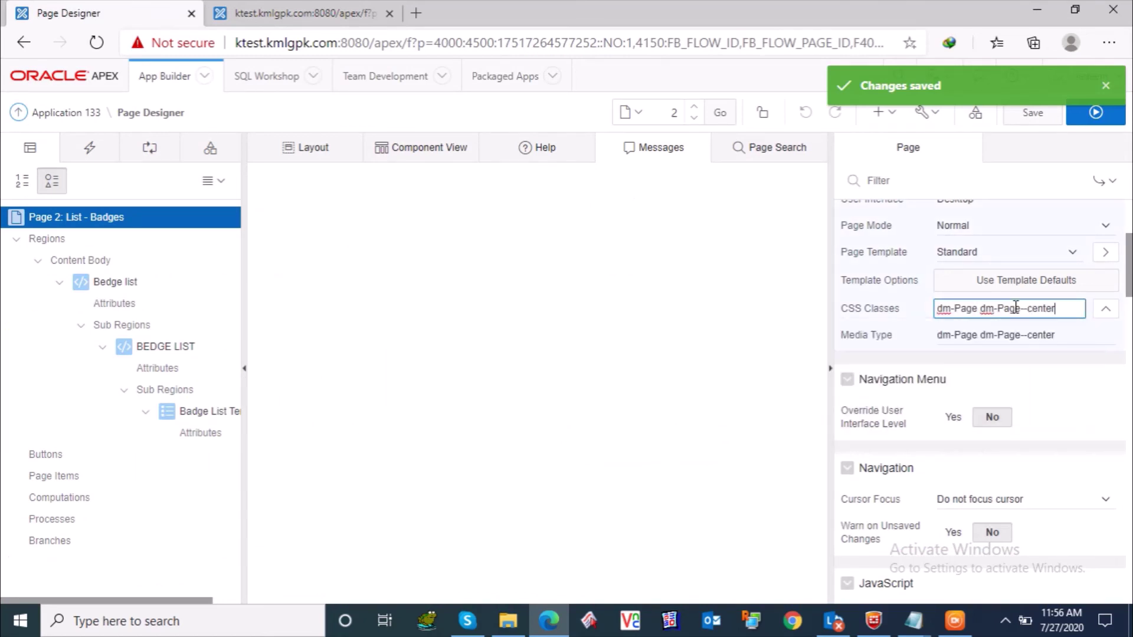
Clear the List - Badges page's Media Type and save the page.
click(1072, 334)
key(BackSpace)
key(BackSpace)
key(BackSpace)
key(BackSpace)
key(BackSpace)
key(BackSpace)
key(BackSpace)
key(BackSpace)
key(BackSpace)
key(BackSpace)
key(BackSpace)
key(BackSpace)
key(BackSpace)
key(BackSpace)
key(BackSpace)
key(BackSpace)
key(BackSpace)
key(BackSpace)
key(BackSpace)
key(BackSpace)
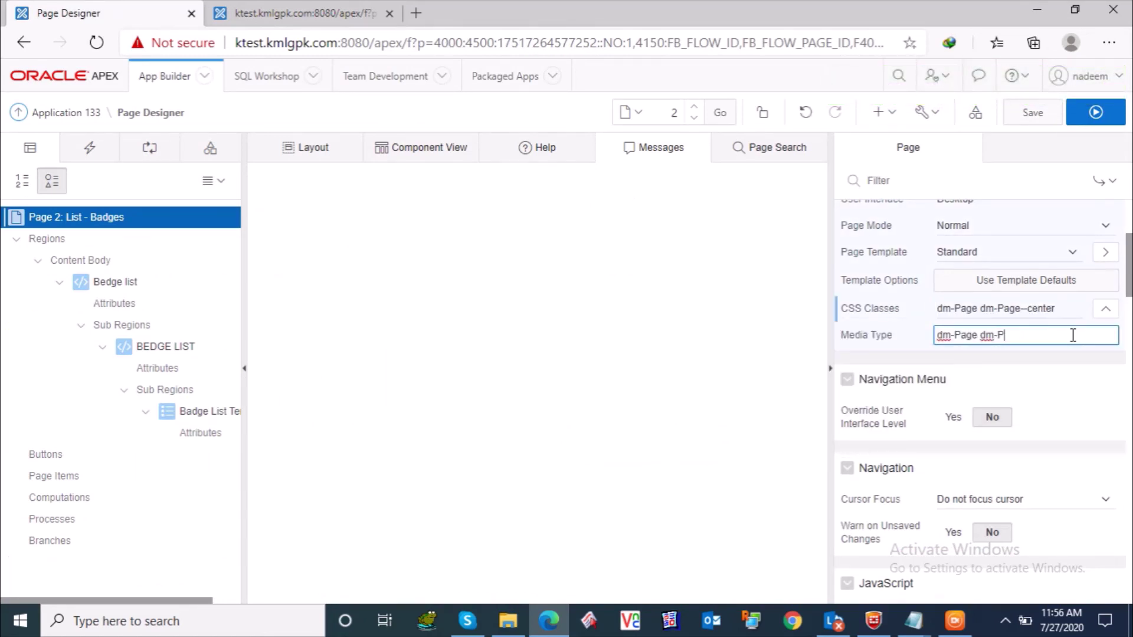
click(1042, 113)
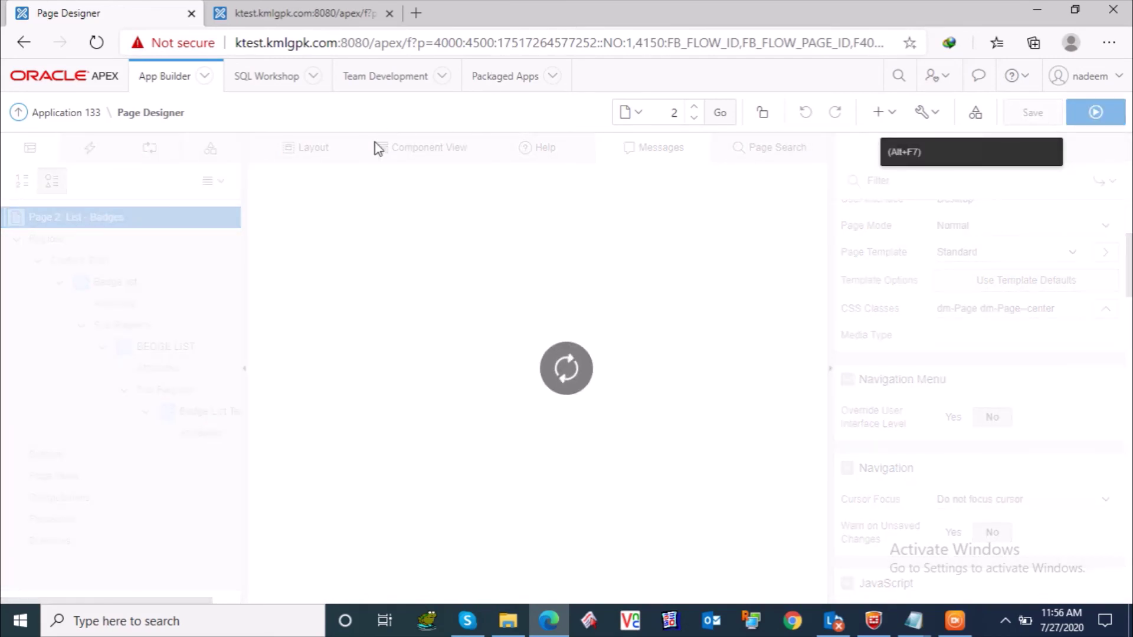
Reload the running List - Badges page to check the badge list with the restored CSS classes.
click(316, 12)
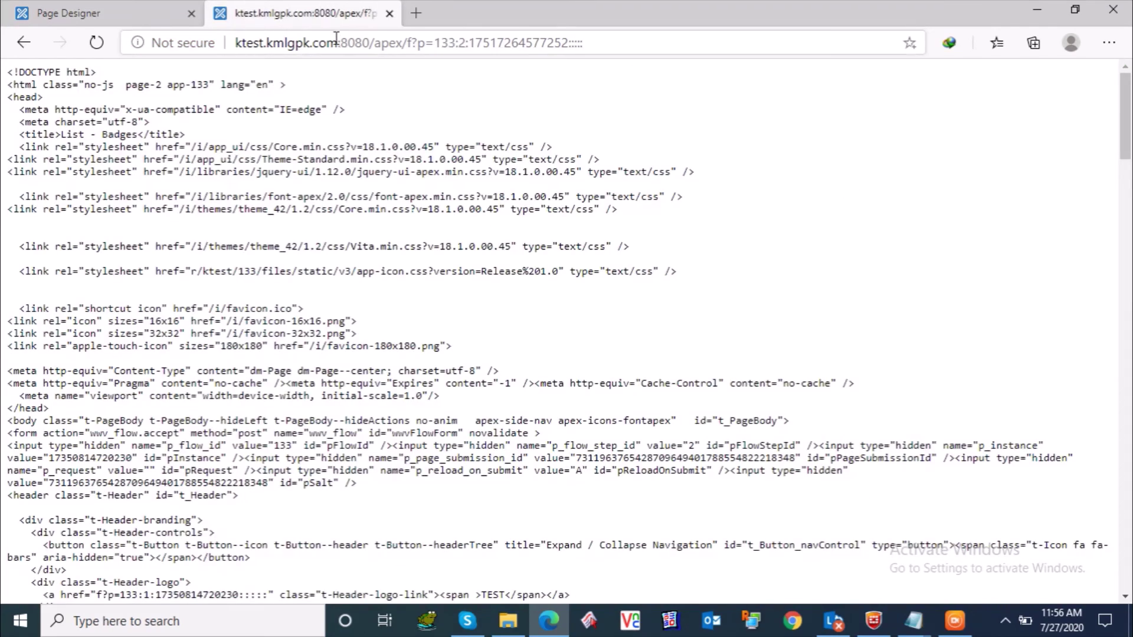
click(338, 46)
key(Return)
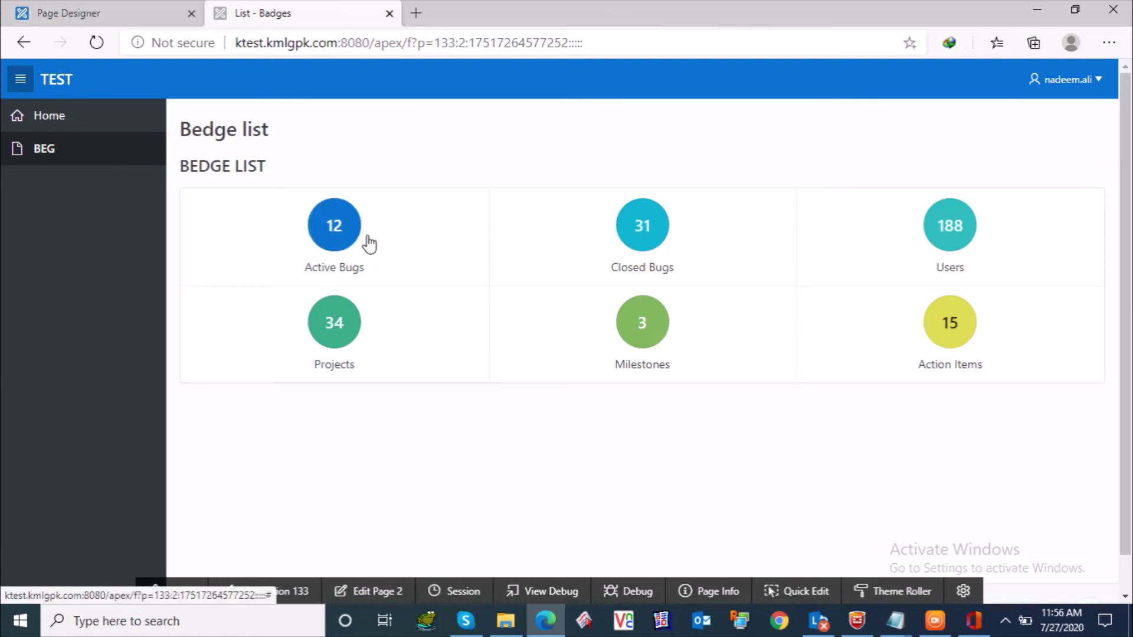
click(152, 13)
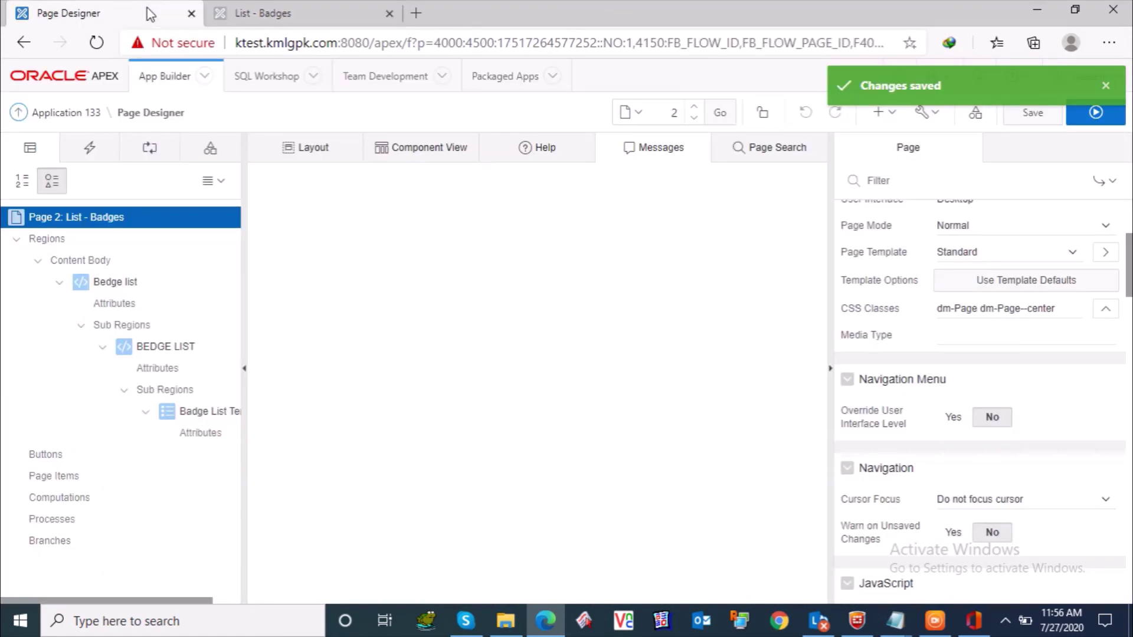
click(285, 13)
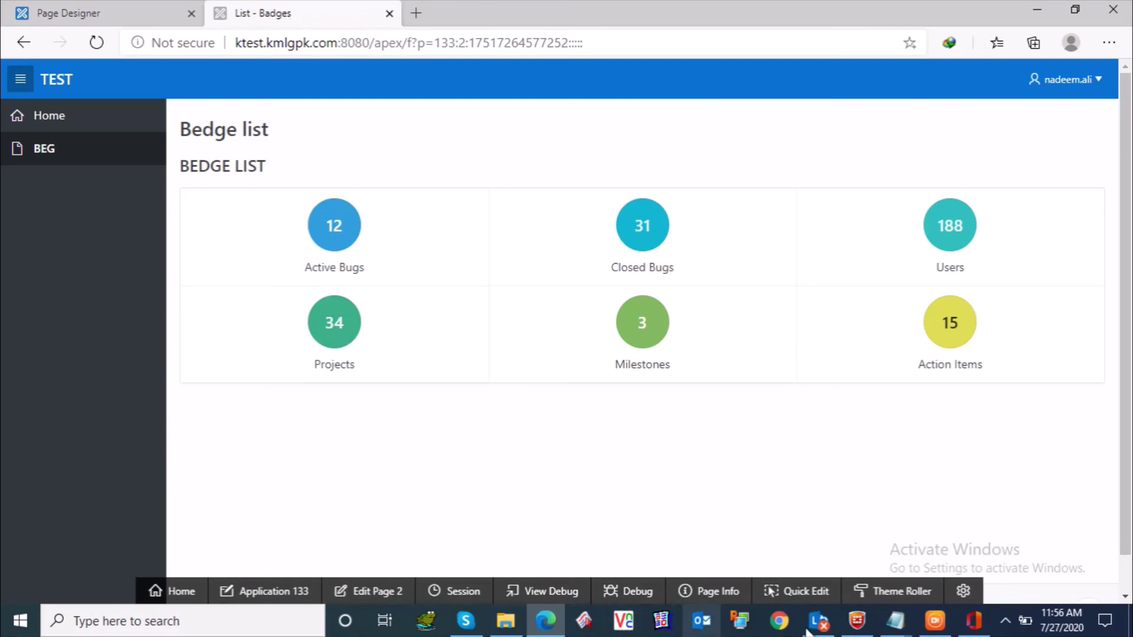
In the untitled Notepad note, add "so its so simple to make bedge list" and "thanks for watching dear subscribe my channel and like video thanks".
mouse_move(903, 625)
click(974, 569)
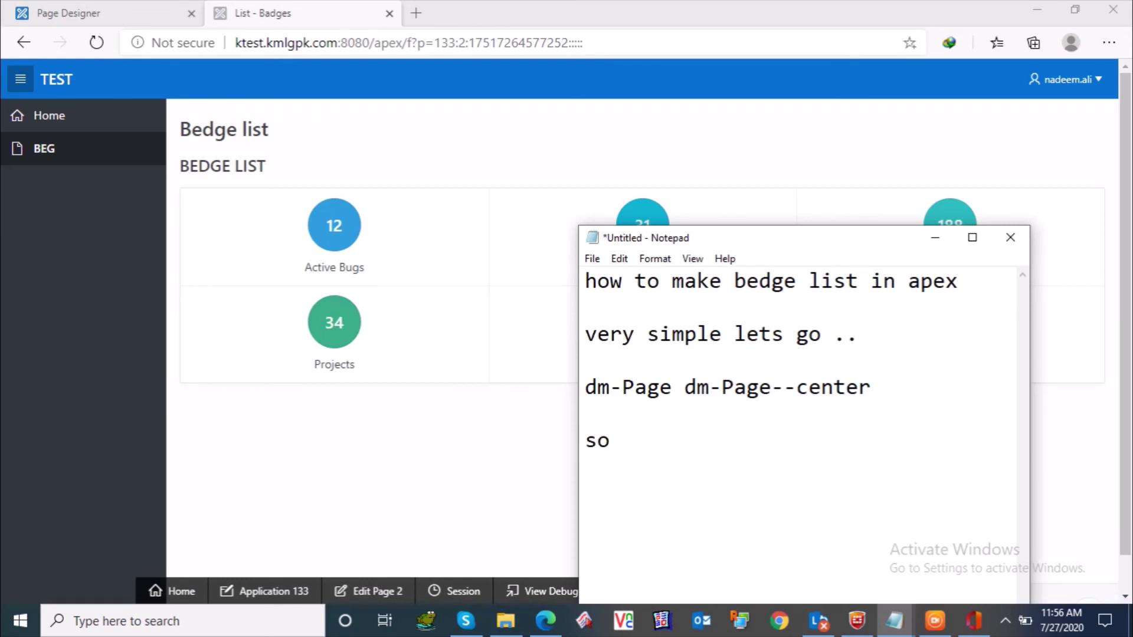
text(its so simple )
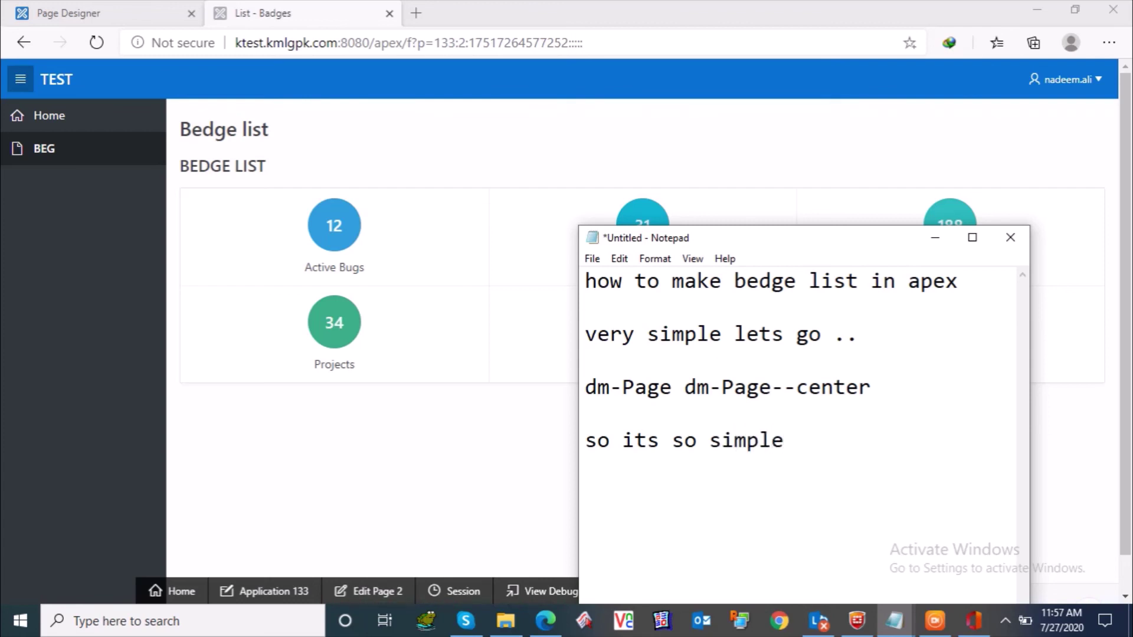
text(to make )
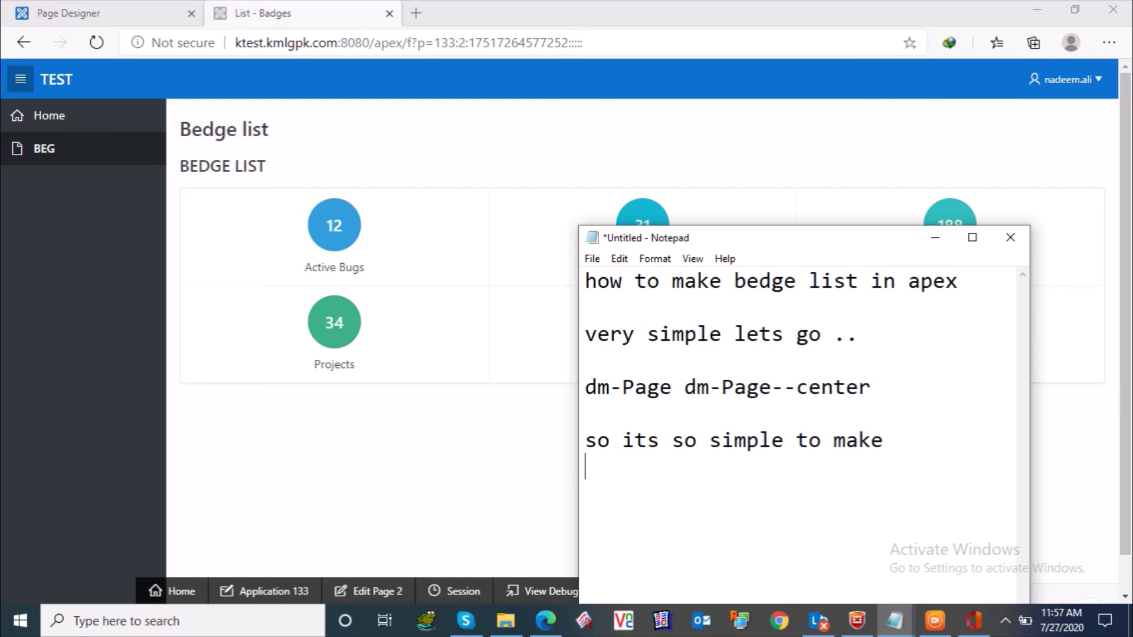
text(bedge )
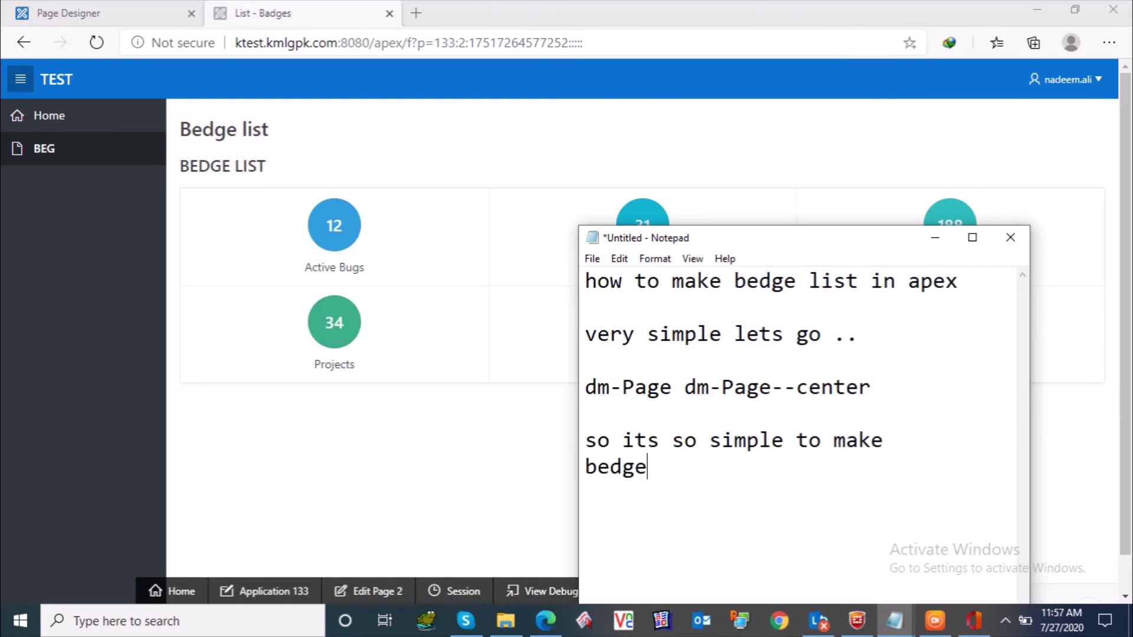
text(list thank)
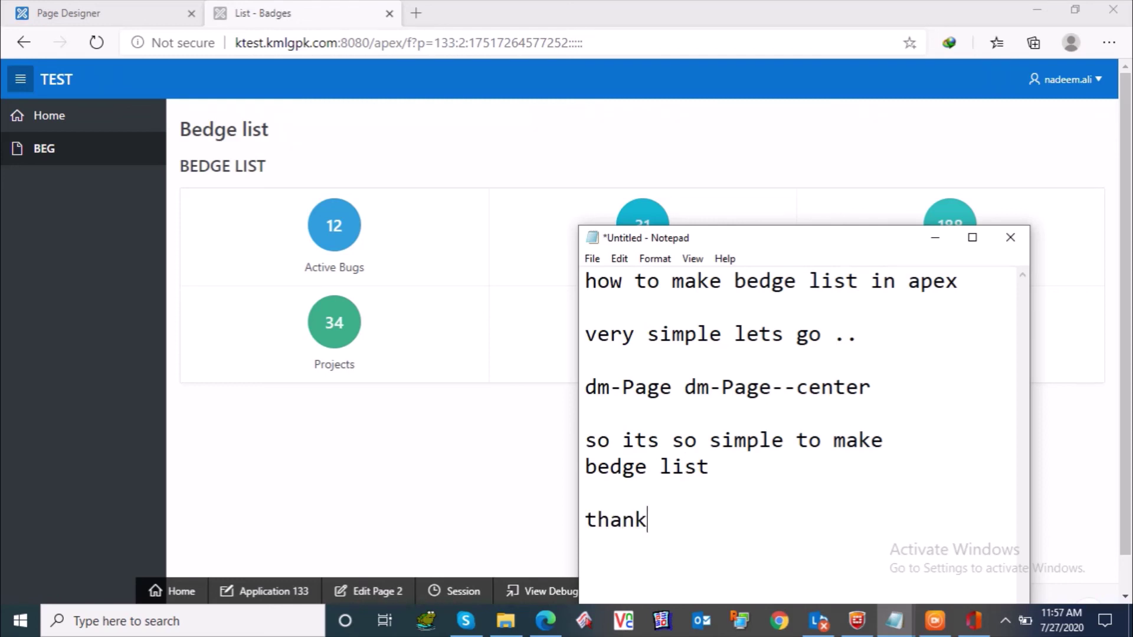
text(s for watch)
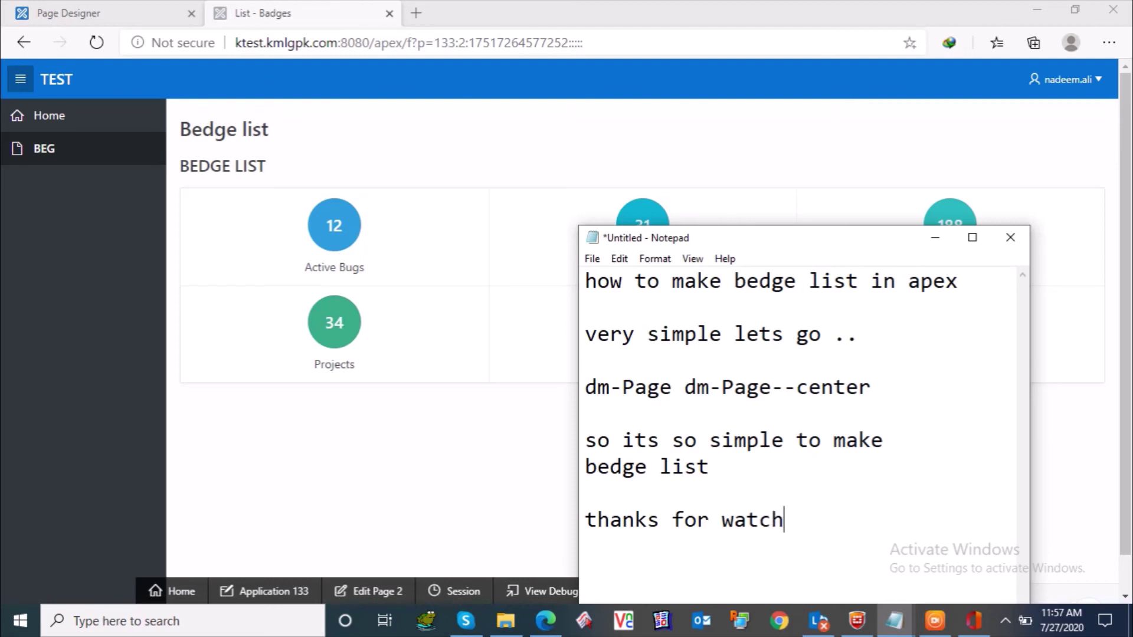
text(ing dear )
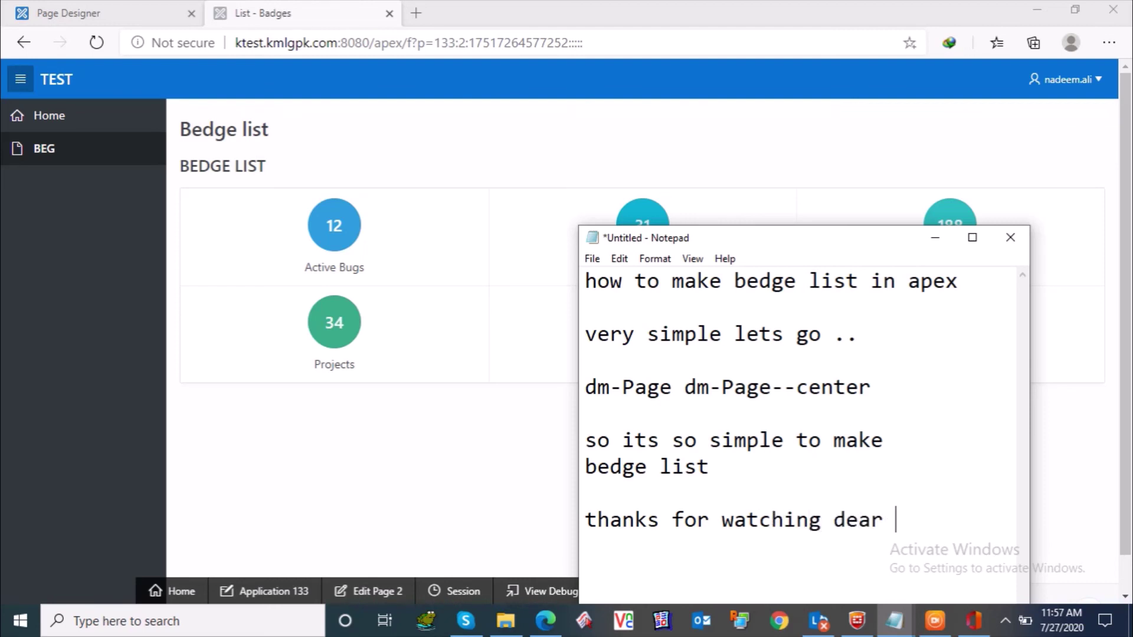
text(subscribemy)
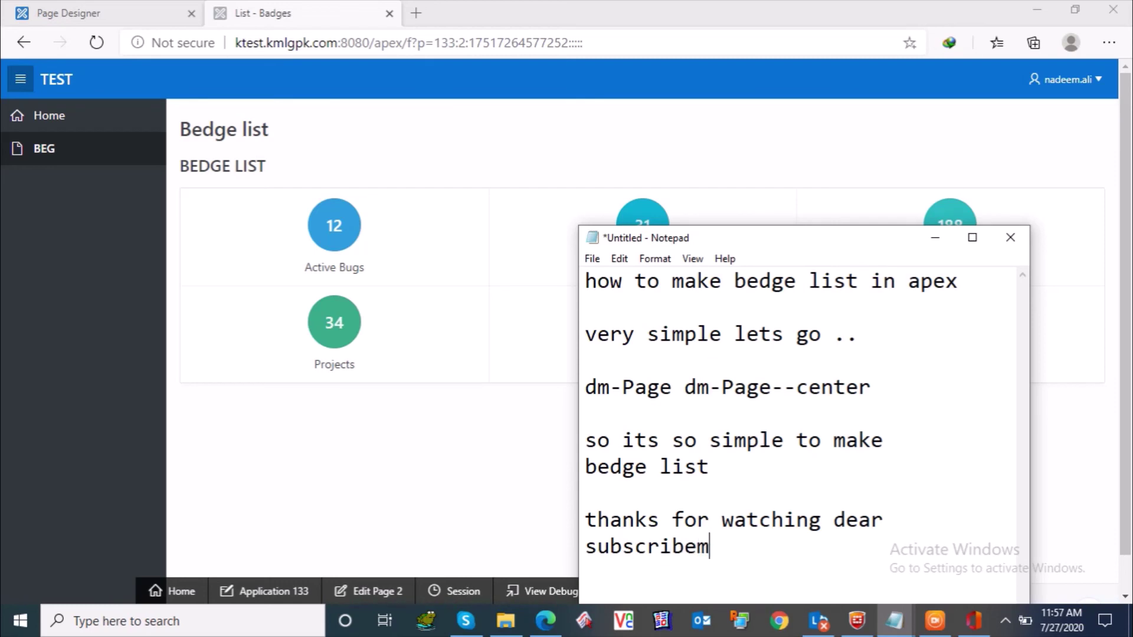
text(my channel and )
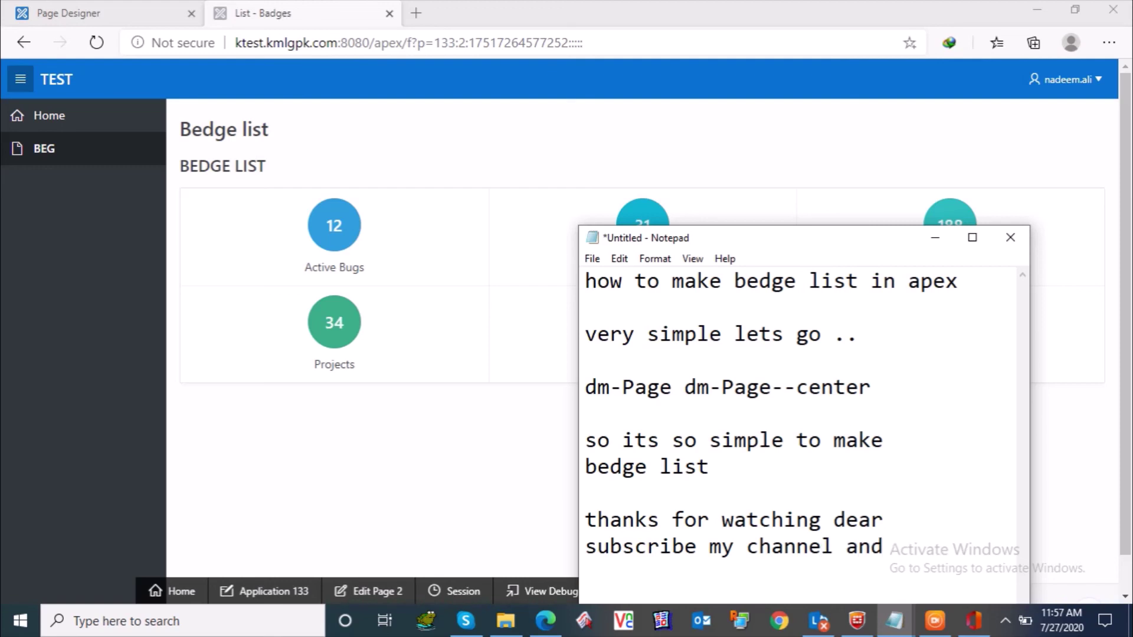
text(like video )
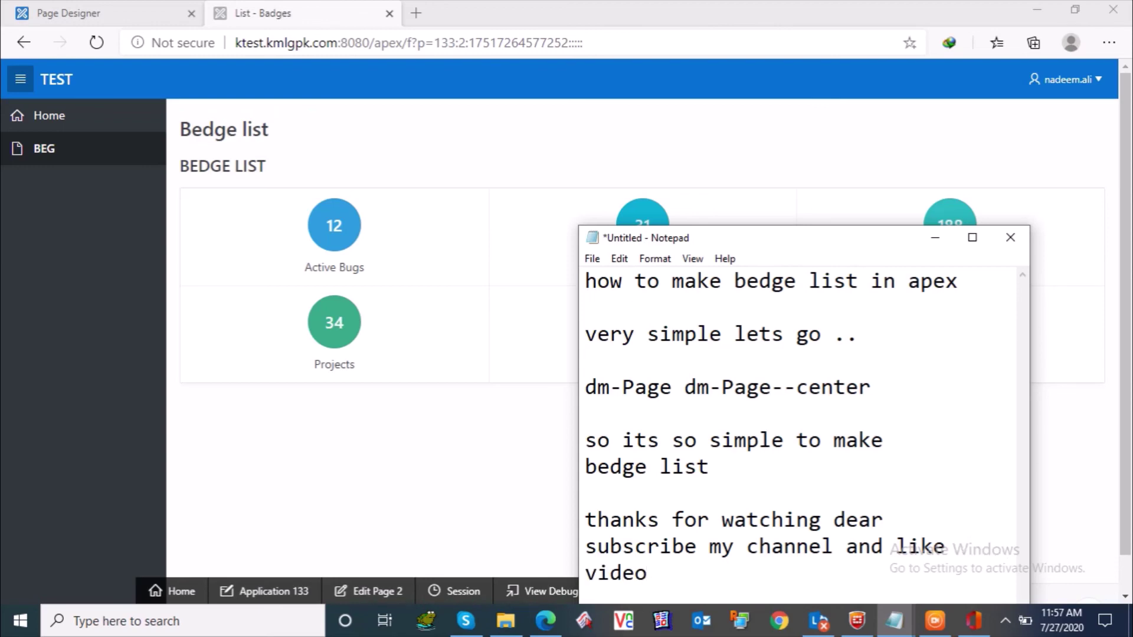
text(thanks)
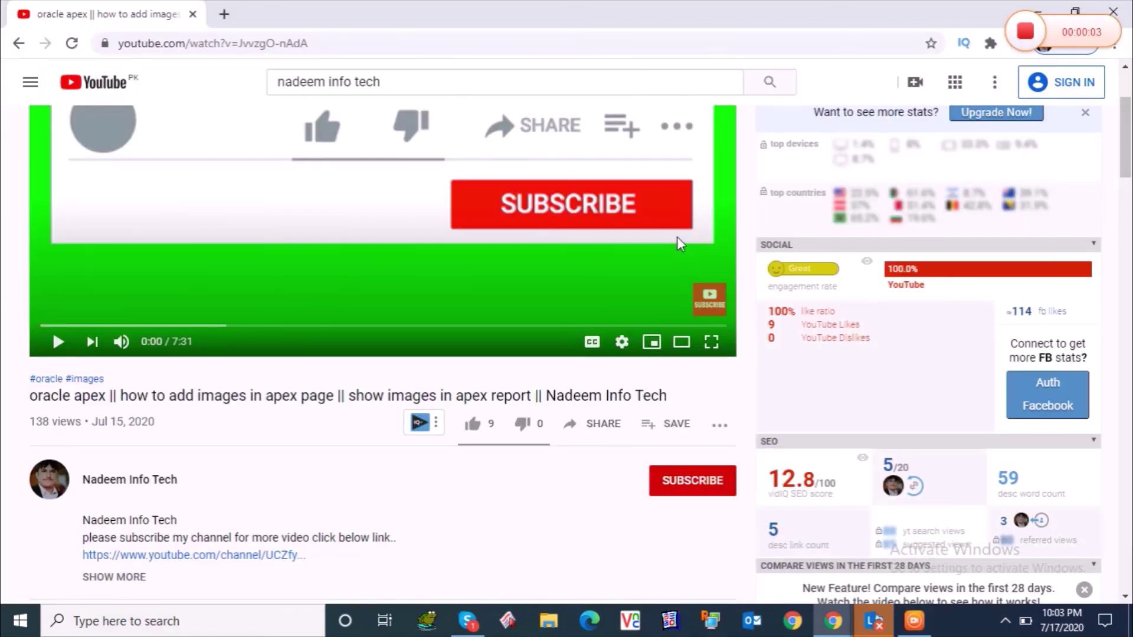